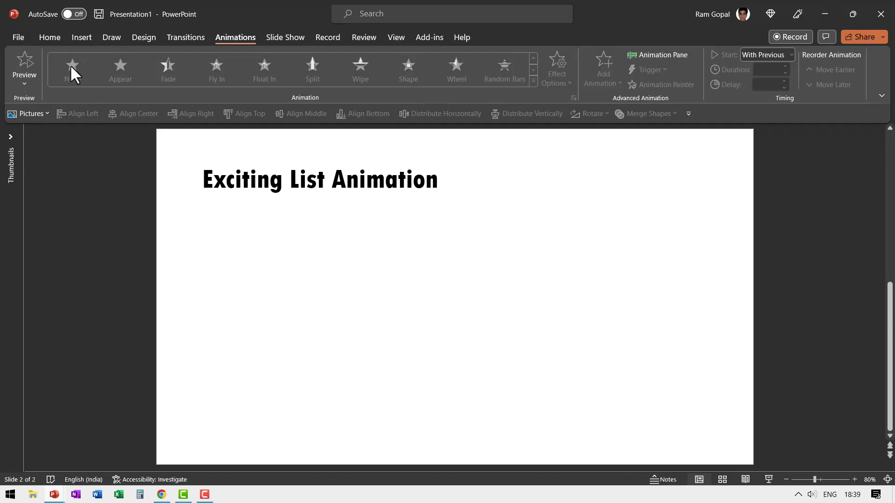
Step: Bring up the Home ribbon's shape drawing and font tools
{"action": "left_click", "coordinate": [50, 39]}
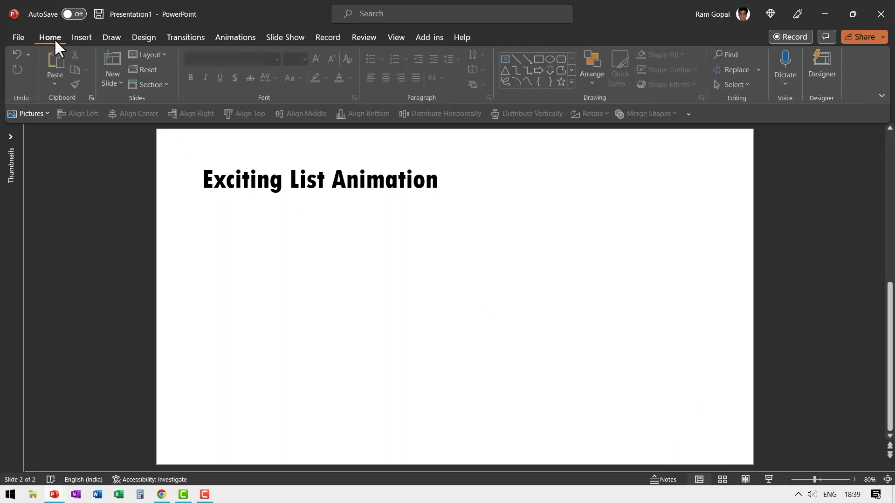
Step: Draw a circle below the title, style it black with a bevel, and number it 1 in Tw Cen font
{"action": "left_click", "coordinate": [550, 59]}
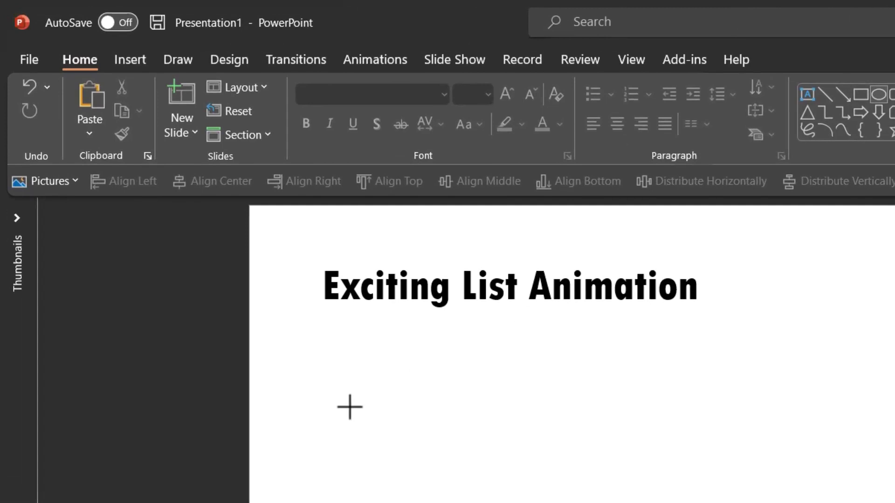
{"action": "left_click_drag", "start_coordinate": [329, 358], "coordinate": [388, 428]}
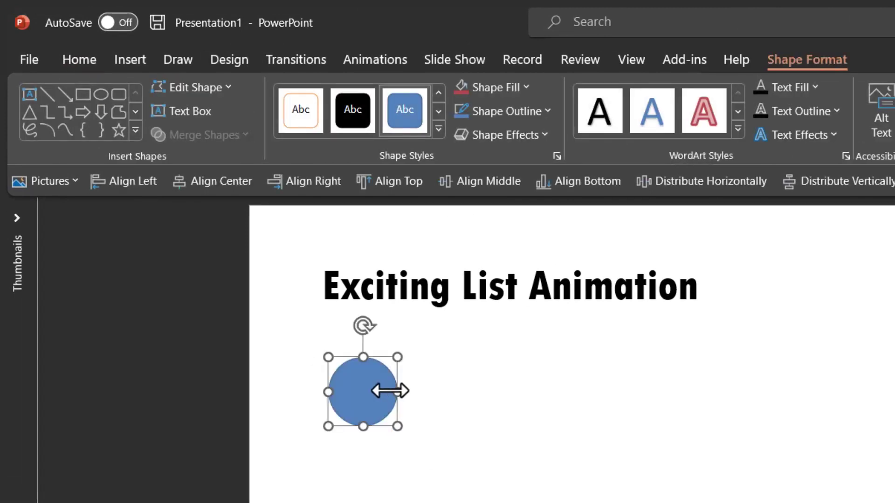
{"action": "left_click", "coordinate": [367, 123]}
{"action": "left_click", "coordinate": [500, 136]}
{"action": "mouse_move", "coordinate": [532, 183]}
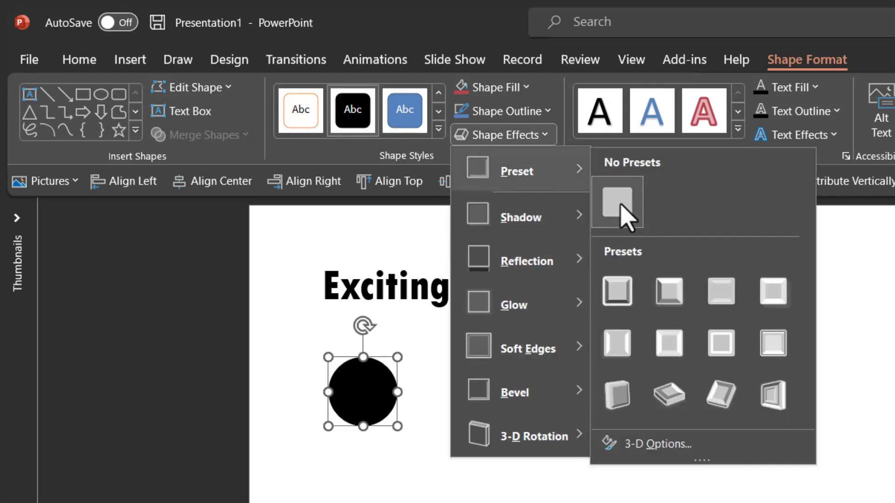
{"action": "left_click", "coordinate": [671, 307]}
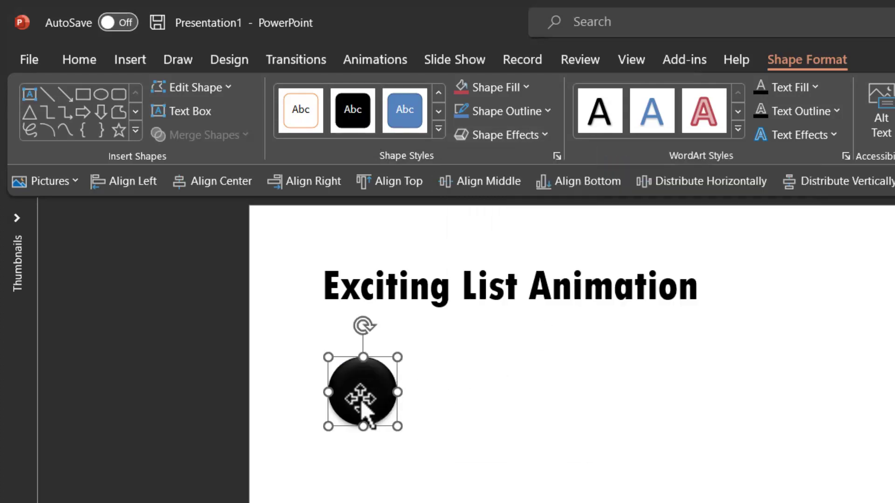
{"action": "type", "text": "1"}
{"action": "left_click", "coordinate": [80, 59]}
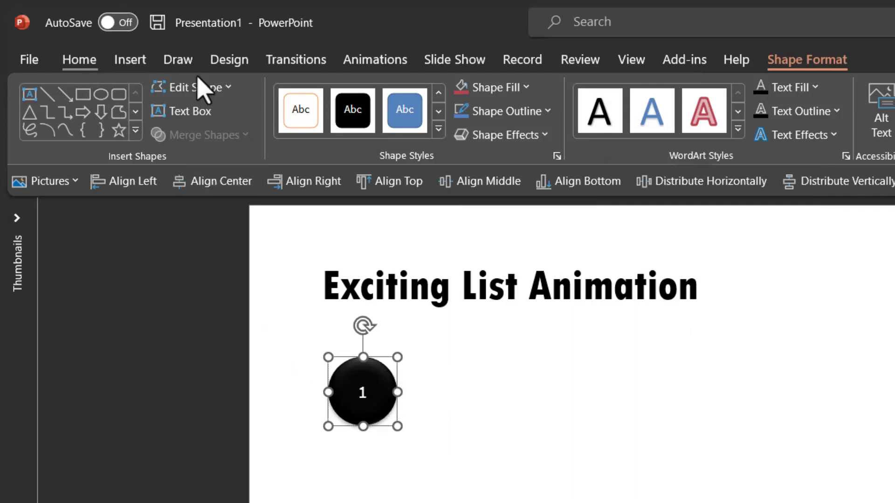
{"action": "left_click", "coordinate": [444, 95]}
{"action": "left_click", "coordinate": [435, 140]}
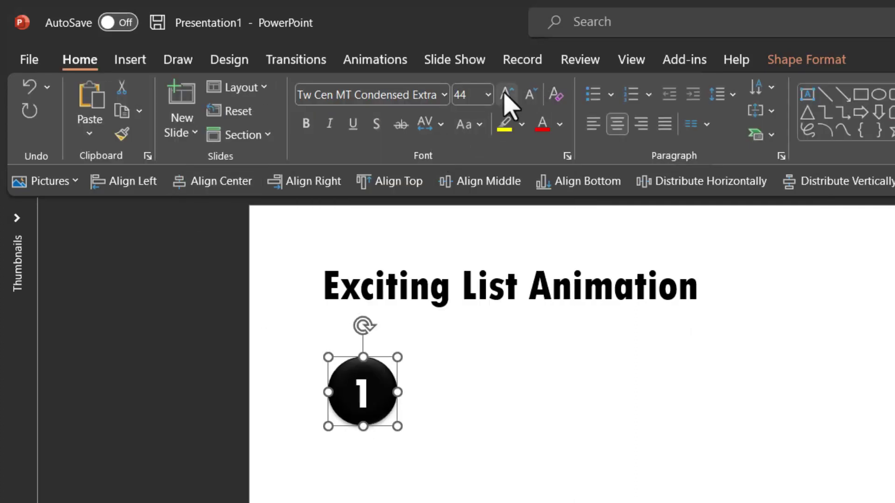
{"action": "left_click", "coordinate": [459, 469]}
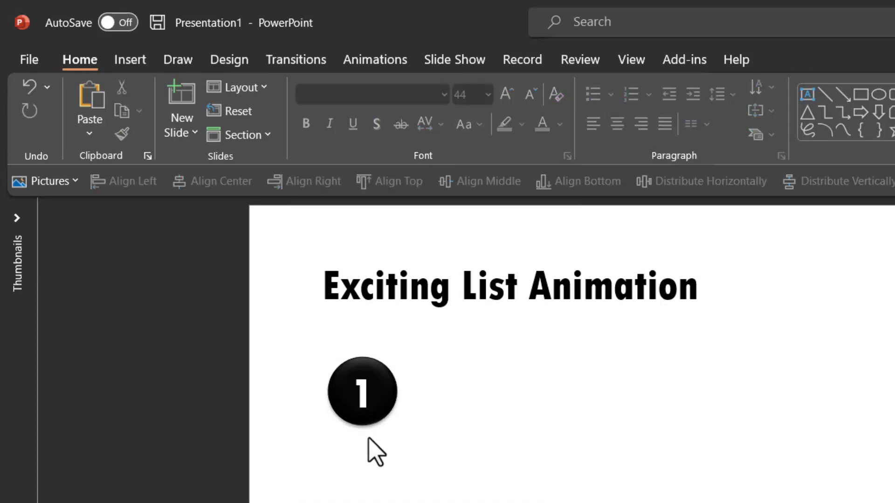
Step: Draw a thin black line running right from the circle's base
{"action": "left_click", "coordinate": [825, 94]}
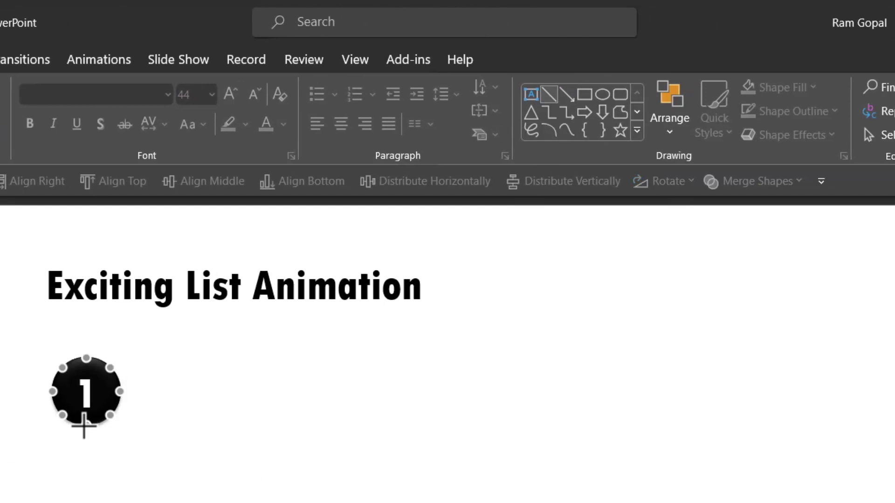
{"action": "left_click_drag", "start_coordinate": [84, 425], "coordinate": [371, 425]}
{"action": "left_click", "coordinate": [236, 111]}
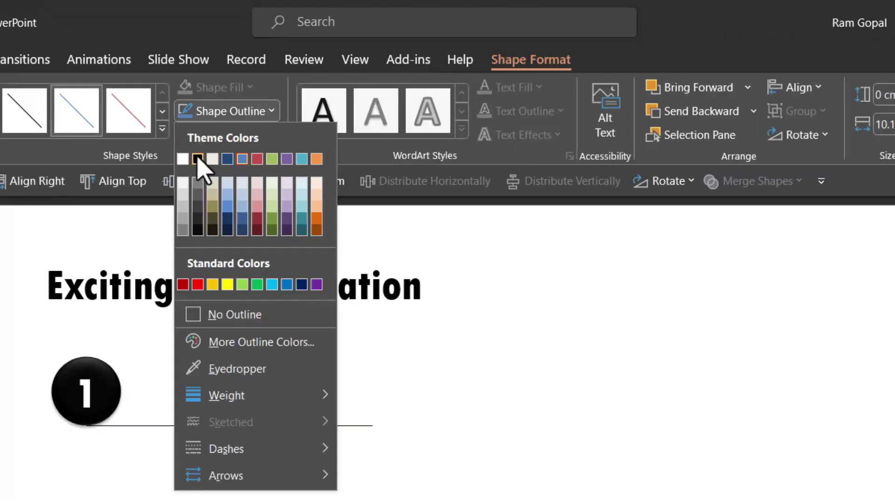
{"action": "left_click", "coordinate": [198, 159]}
{"action": "left_click", "coordinate": [222, 492]}
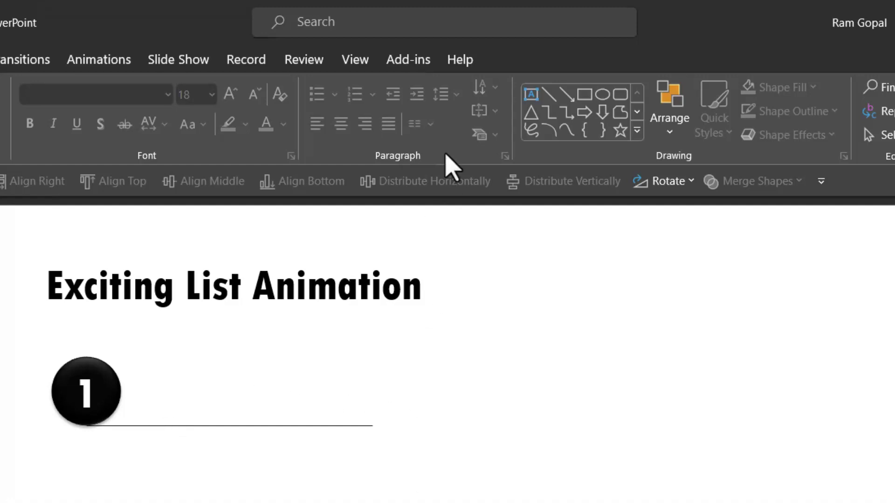
{"action": "left_click", "coordinate": [530, 95]}
Step: Add 'Subtitle text 1' in condensed extra bold Tw Cen at 40 pt on the line beside the circle
{"action": "left_click", "coordinate": [431, 421]}
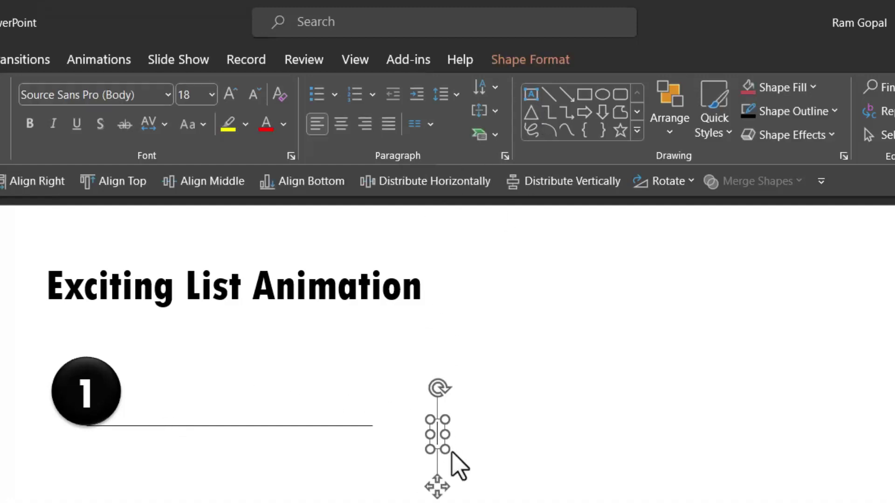
{"action": "type", "text": "Subtitle text 1"}
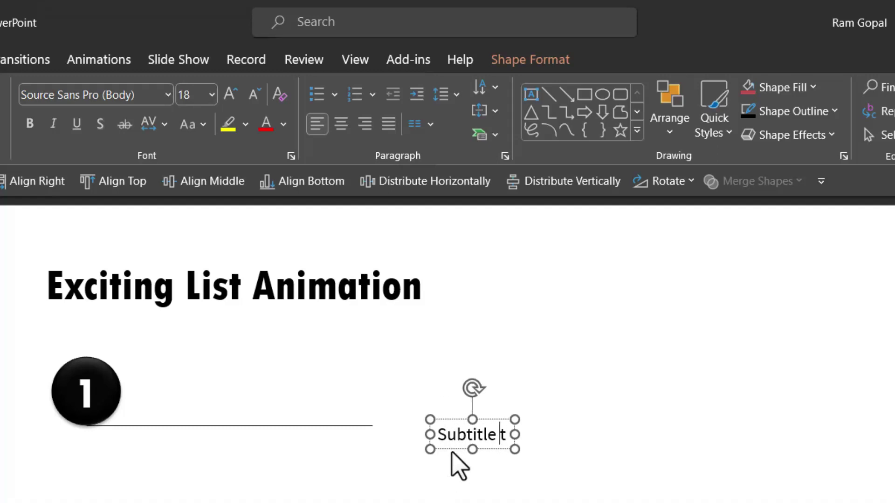
{"action": "left_click", "coordinate": [517, 420]}
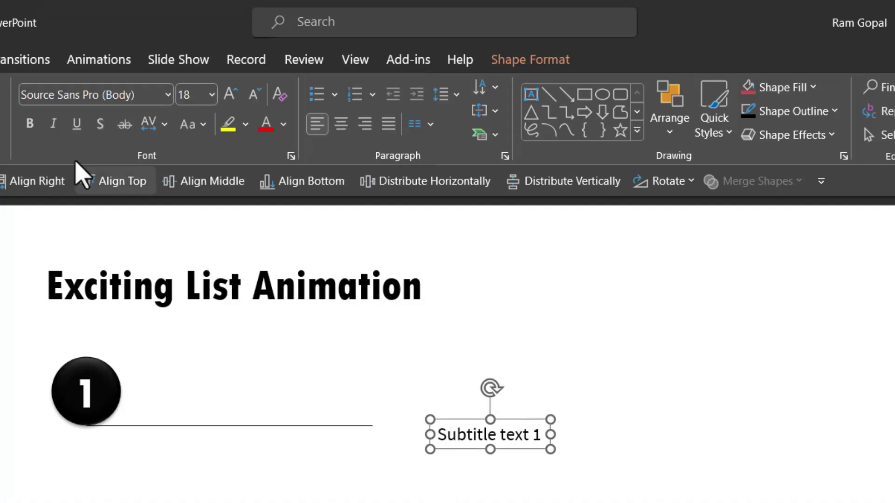
{"action": "left_click", "coordinate": [169, 96]}
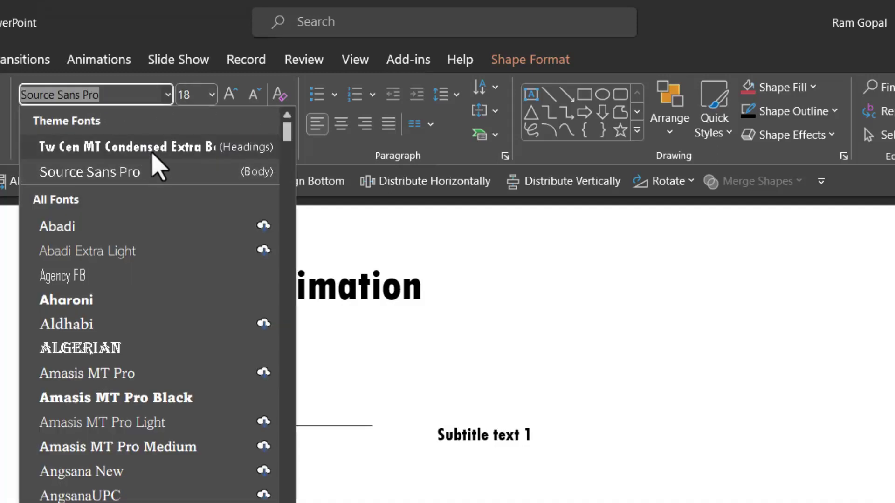
{"action": "left_click", "coordinate": [205, 149]}
{"action": "left_click", "coordinate": [230, 95]}
{"action": "left_click", "coordinate": [230, 95]}
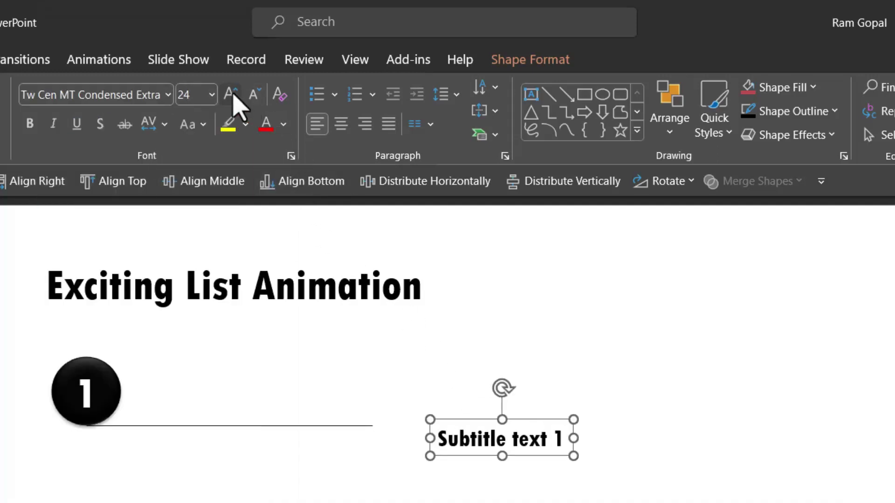
{"action": "left_click", "coordinate": [231, 94]}
{"action": "left_click", "coordinate": [230, 94]}
{"action": "left_click_drag", "start_coordinate": [554, 422], "coordinate": [254, 370]}
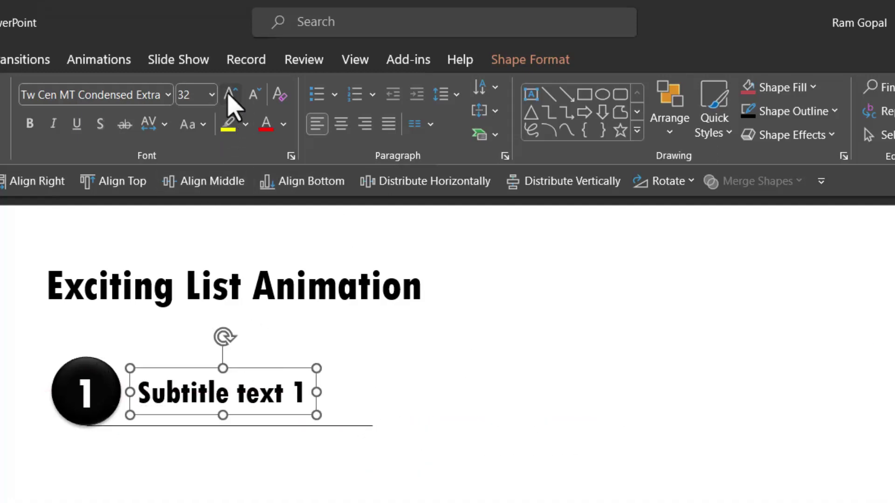
{"action": "left_click", "coordinate": [231, 95]}
{"action": "left_click", "coordinate": [230, 95]}
{"action": "left_click_drag", "start_coordinate": [268, 368], "coordinate": [260, 365]}
{"action": "left_click", "coordinate": [487, 486]}
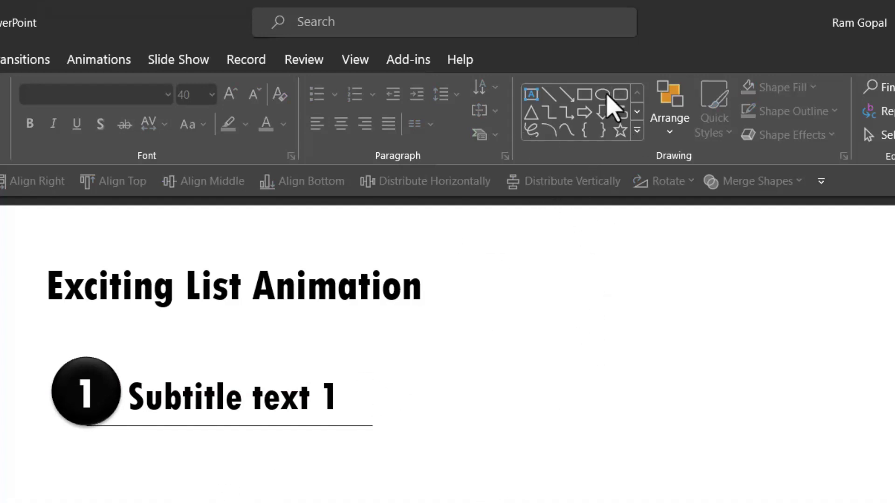
Step: Add the 20 pt description 'You can replace this sample text with your own text', wrapped to two lines beneath
{"action": "left_click", "coordinate": [530, 94]}
{"action": "left_click", "coordinate": [515, 320]}
{"action": "type", "text": "You ca"}
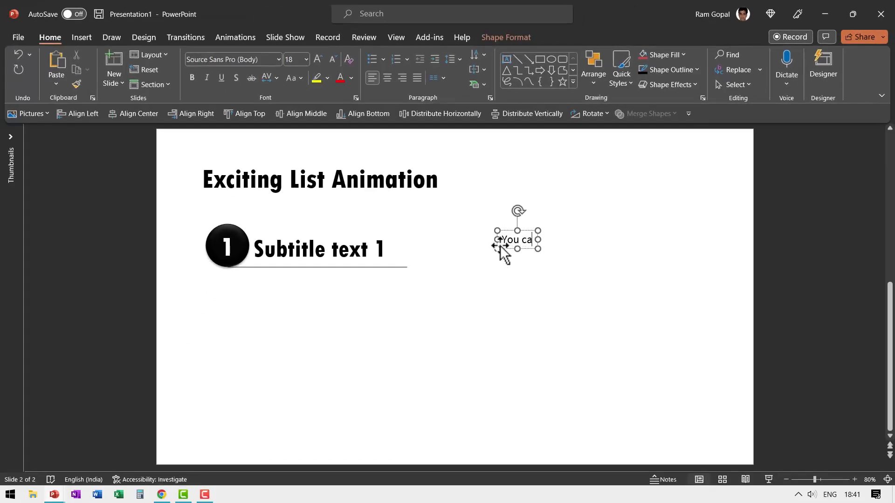
{"action": "type", "text": "n replace this sam"}
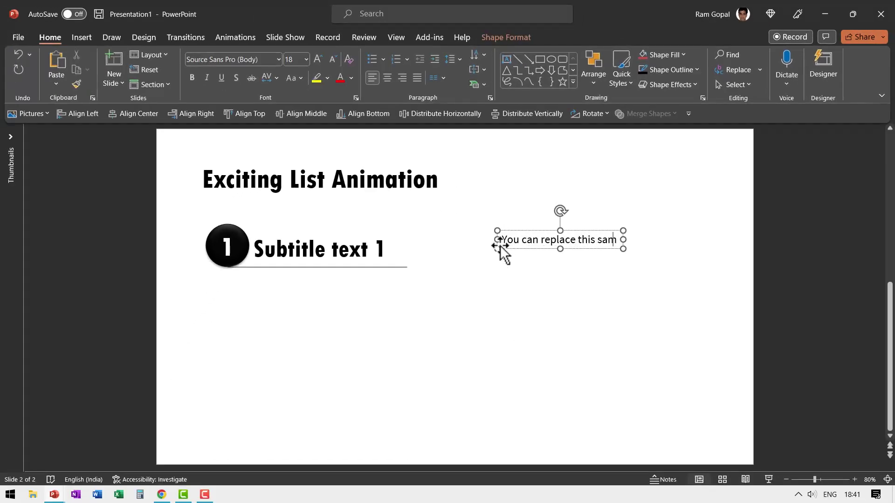
{"action": "type", "text": "ple text with your own text"}
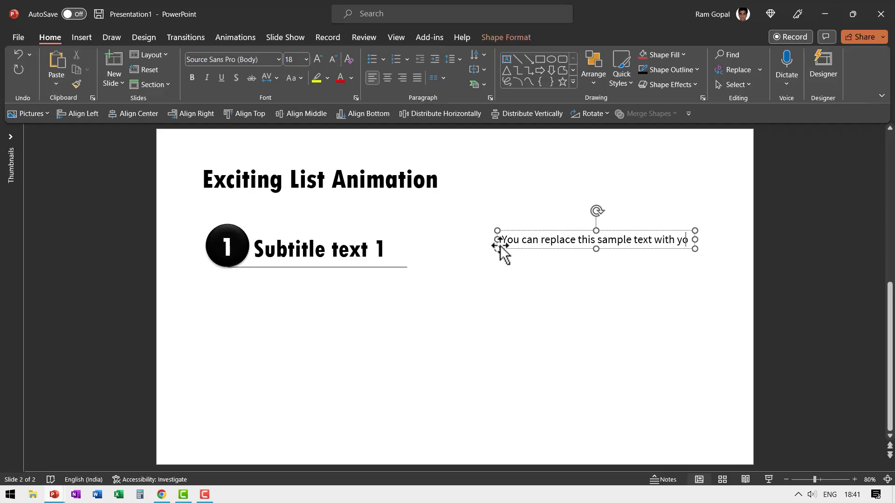
{"action": "left_click", "coordinate": [547, 235]}
{"action": "left_click", "coordinate": [317, 59]}
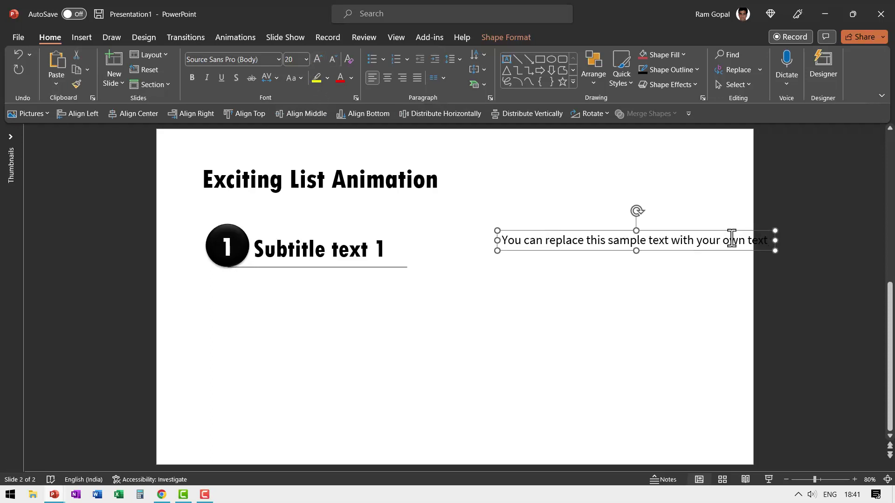
{"action": "left_click_drag", "start_coordinate": [775, 241], "coordinate": [651, 280]}
{"action": "left_click_drag", "start_coordinate": [621, 233], "coordinate": [370, 272]}
{"action": "left_click", "coordinate": [424, 354]}
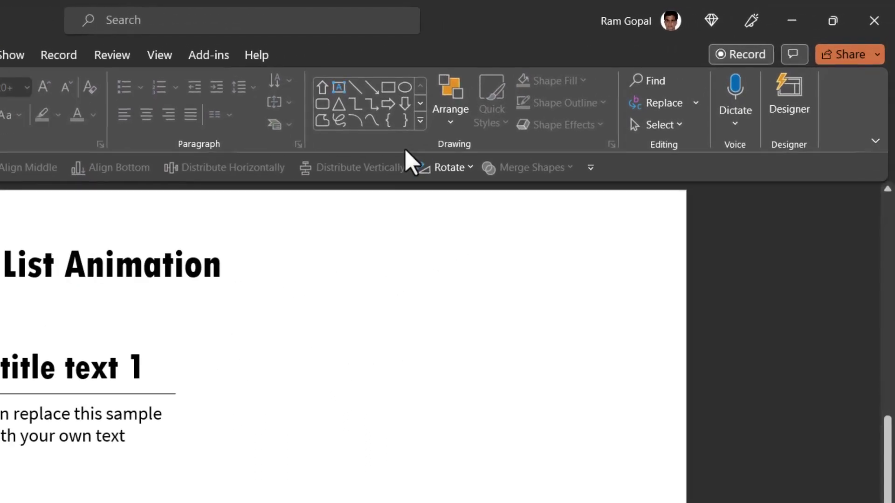
Step: Draw a right block arrow beside the description, 2.22 cm tall with a lengthened head
{"action": "left_click", "coordinate": [420, 120]}
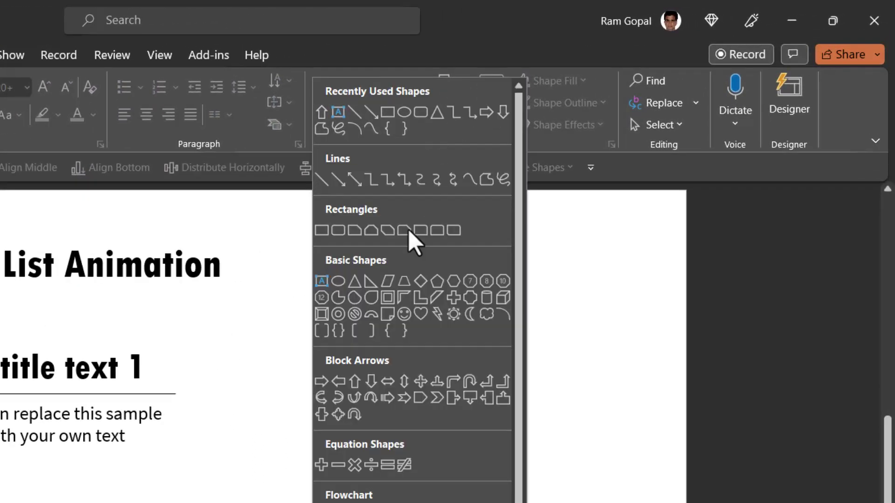
{"action": "left_click", "coordinate": [321, 382]}
{"action": "left_click_drag", "start_coordinate": [257, 362], "coordinate": [323, 438]}
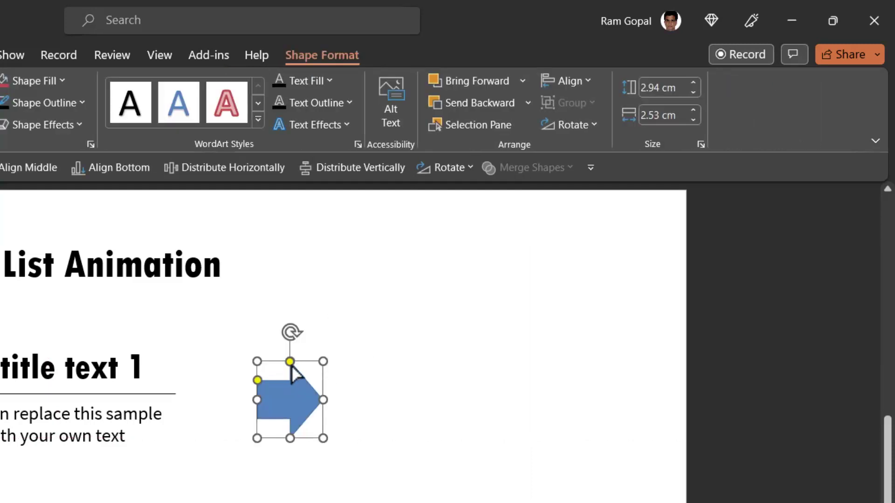
{"action": "left_click_drag", "start_coordinate": [290, 366], "coordinate": [242, 403]}
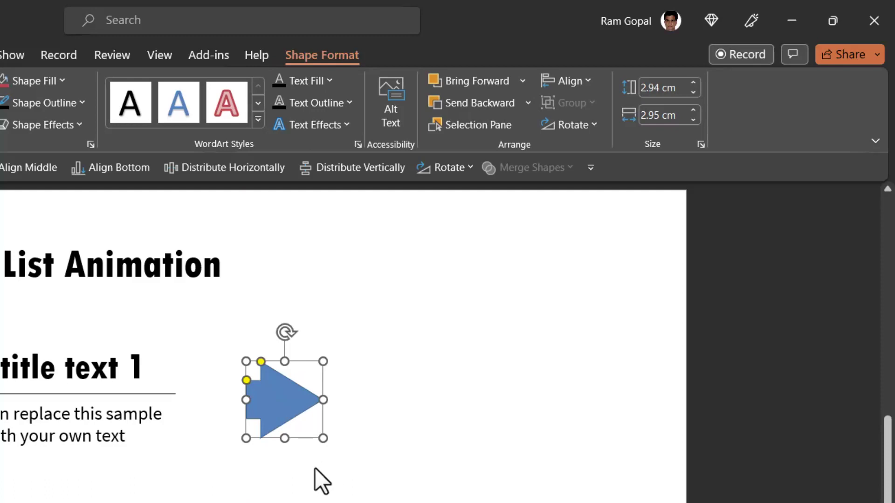
{"action": "left_click_drag", "start_coordinate": [285, 438], "coordinate": [289, 419]}
{"action": "left_click_drag", "start_coordinate": [275, 362], "coordinate": [264, 362]}
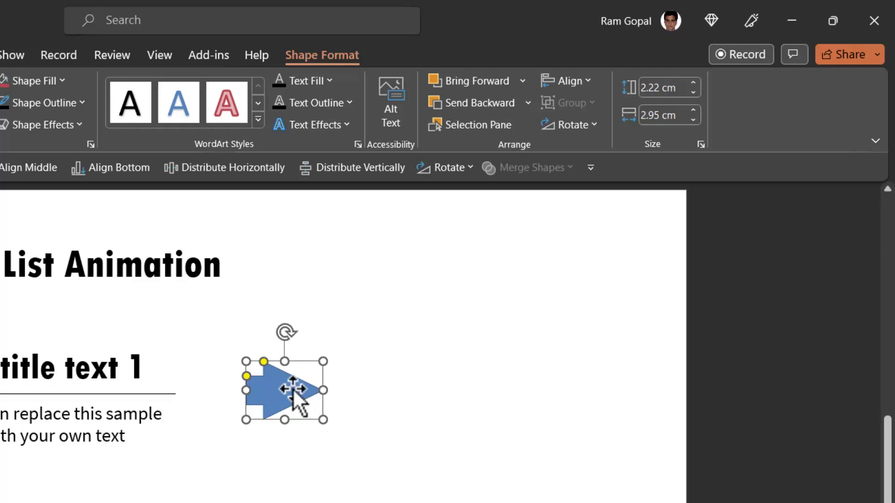
Step: Fill the arrow dark red and give it a 4½ pt white outline
{"action": "left_click", "coordinate": [47, 81]}
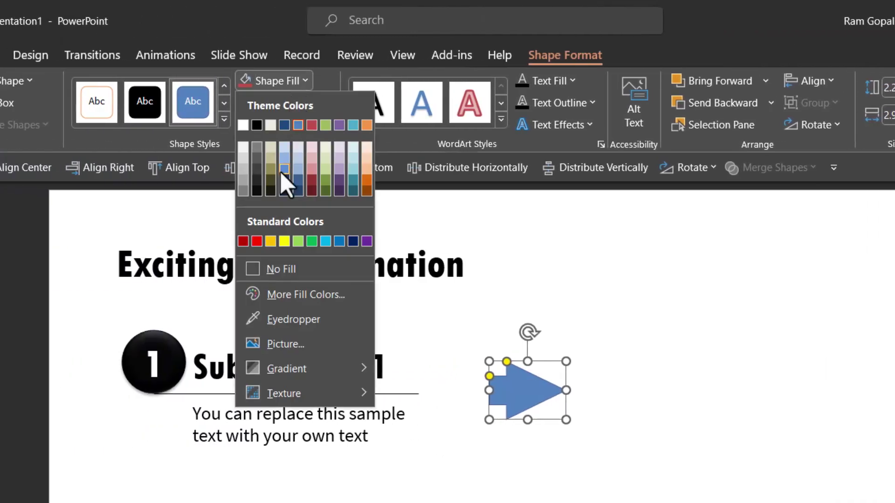
{"action": "left_click", "coordinate": [243, 241]}
{"action": "left_click", "coordinate": [292, 103]}
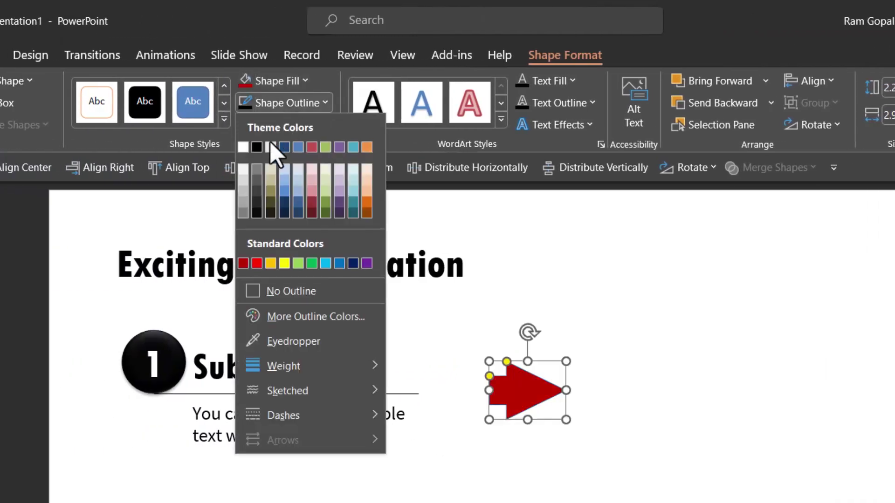
{"action": "left_click", "coordinate": [242, 147]}
{"action": "left_click", "coordinate": [293, 104]}
{"action": "mouse_move", "coordinate": [354, 365]}
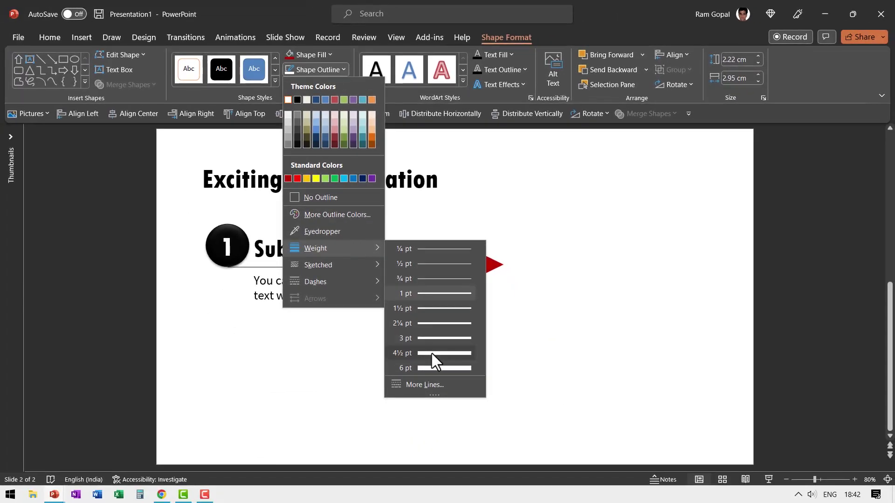
{"action": "left_click", "coordinate": [432, 353]}
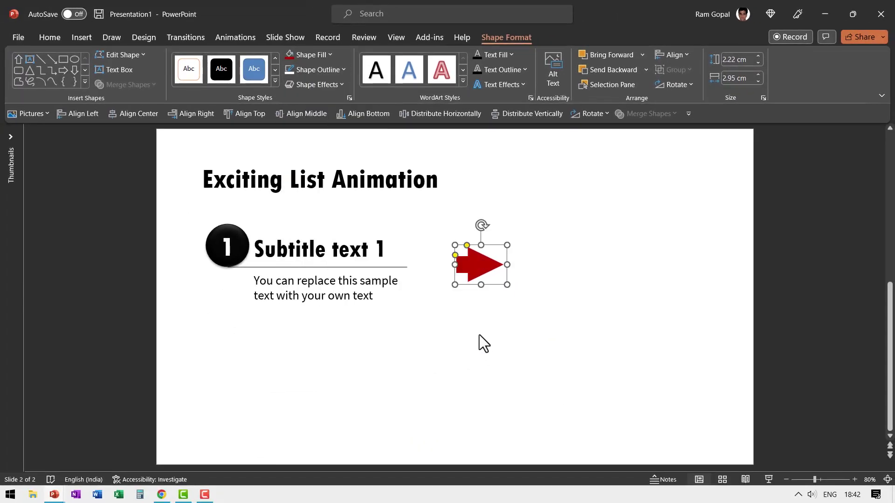
Step: Give the arrow the first outer shadow preset with a slightly larger size
{"action": "right_click", "coordinate": [478, 267]}
{"action": "key", "text": "Escape"}
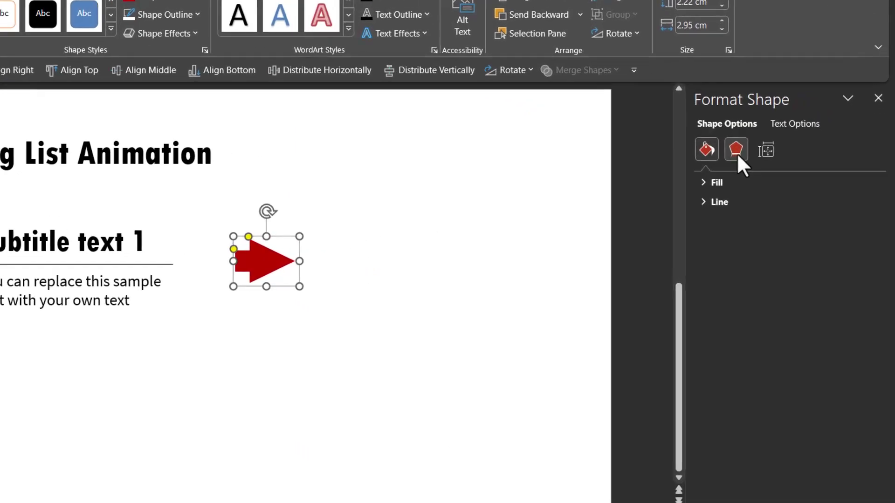
{"action": "left_click", "coordinate": [768, 178]}
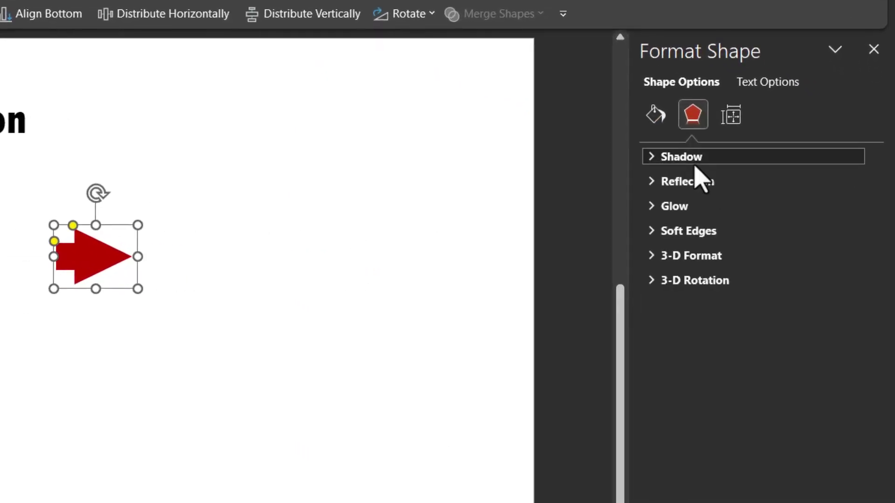
{"action": "left_click", "coordinate": [693, 160]}
{"action": "left_click", "coordinate": [852, 186]}
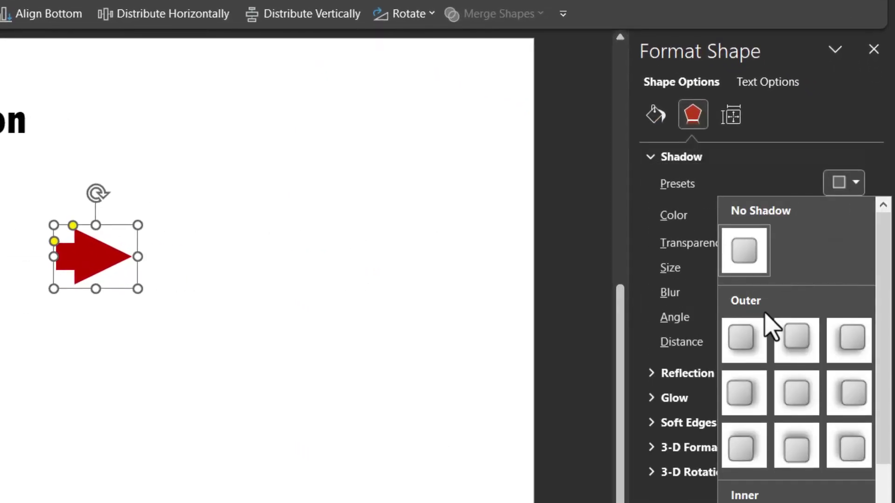
{"action": "left_click", "coordinate": [746, 343]}
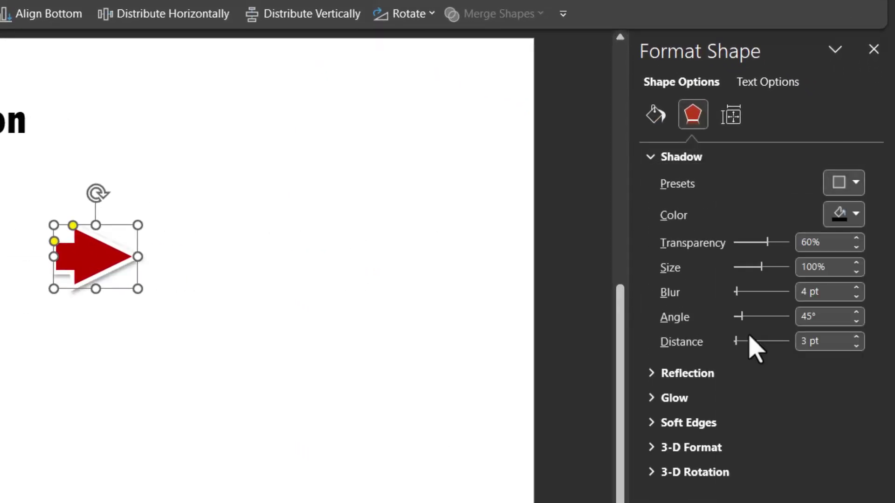
{"action": "left_click", "coordinate": [856, 263]}
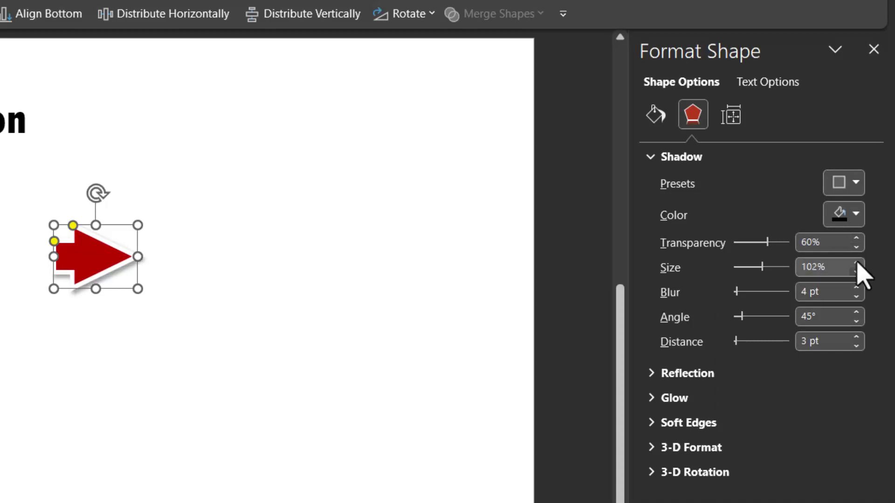
Step: Rotate the arrow to point up-right and place it just below-left of the numbered circle
{"action": "left_click_drag", "start_coordinate": [93, 193], "coordinate": [56, 212]}
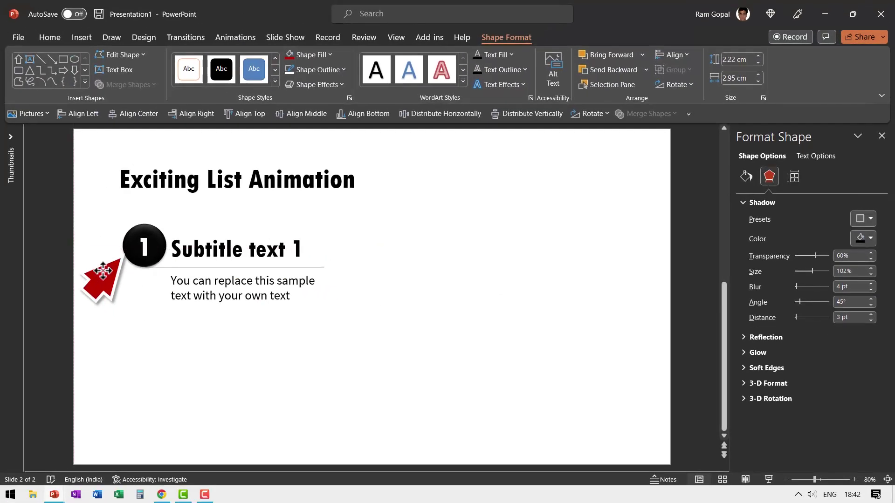
{"action": "left_click_drag", "start_coordinate": [103, 271], "coordinate": [116, 276]}
{"action": "left_click", "coordinate": [432, 330]}
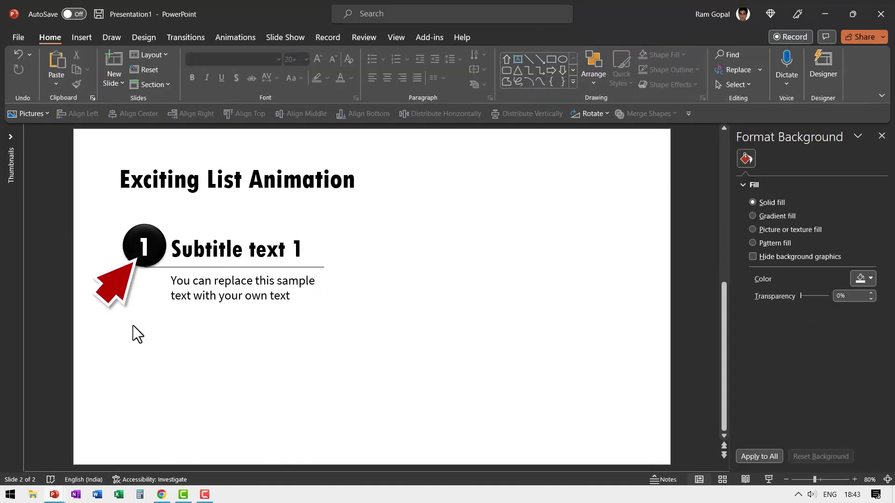
{"action": "left_click", "coordinate": [234, 42]}
Step: Show the Animation Pane and give the red arrow a Curve Up entrance effect
{"action": "left_click", "coordinate": [654, 56]}
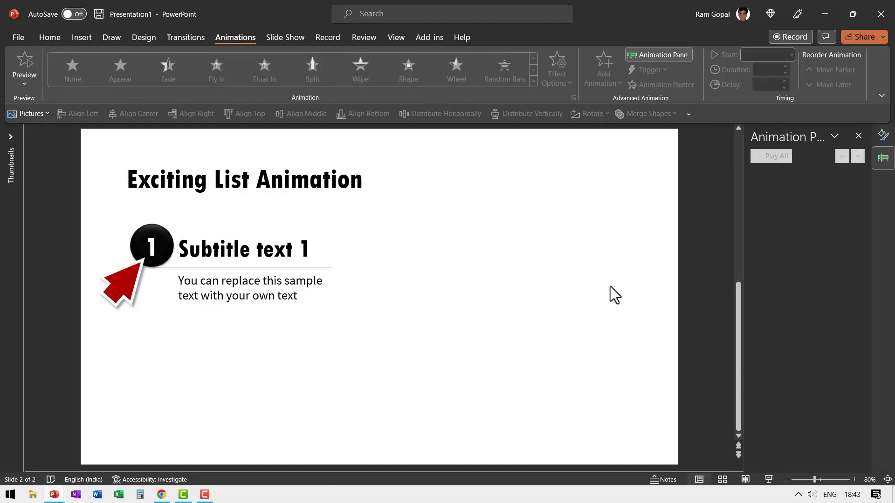
{"action": "left_click", "coordinate": [135, 294]}
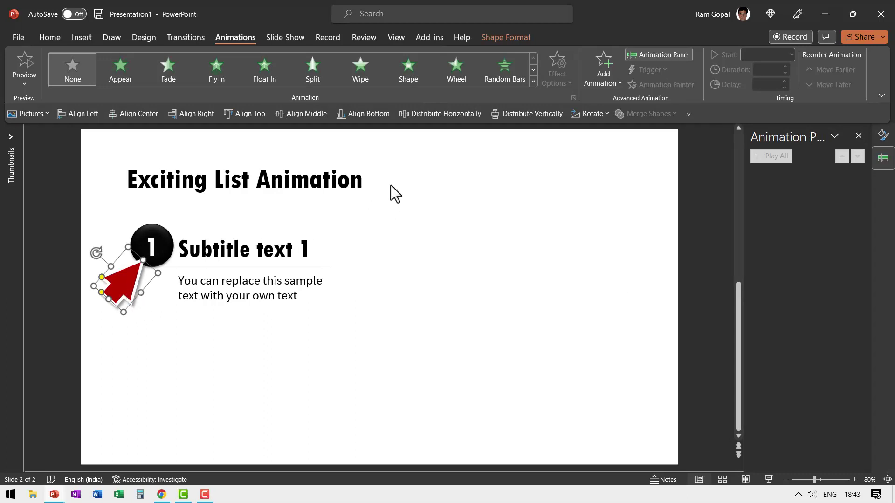
{"action": "left_click", "coordinate": [533, 81]}
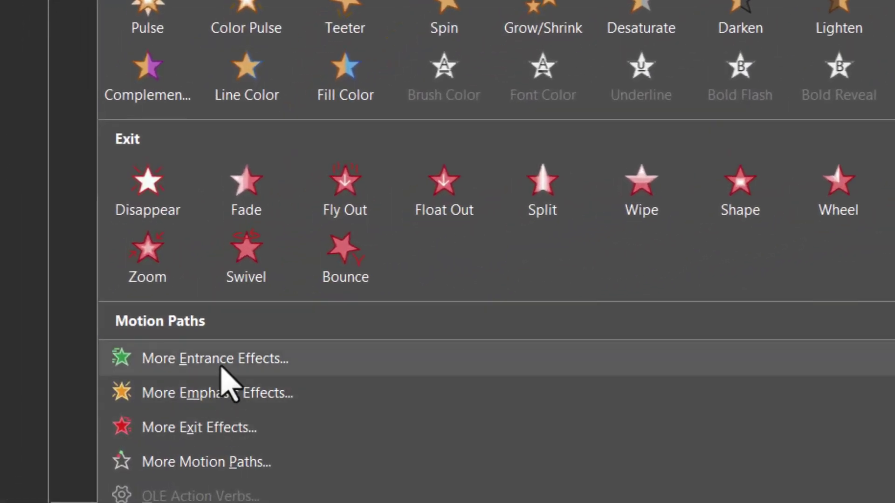
{"action": "left_click", "coordinate": [122, 392]}
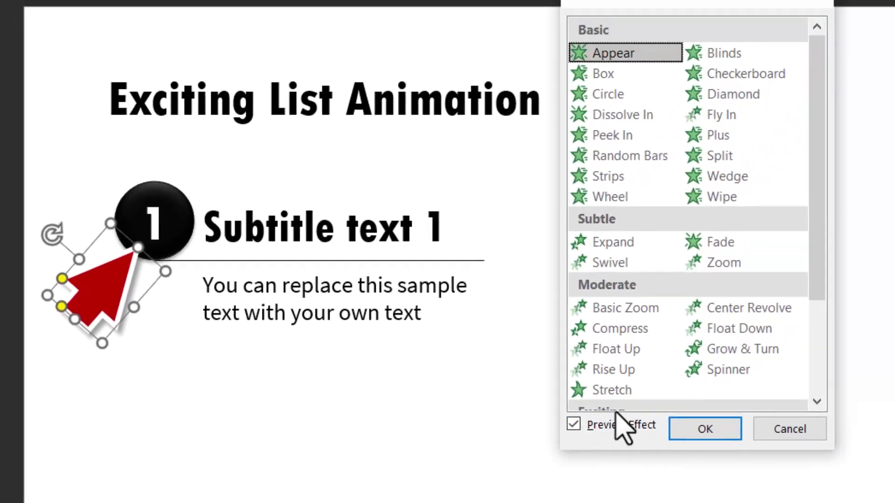
{"action": "scroll", "coordinate": [587, 386], "scroll_direction": "down", "scroll_amount": 2}
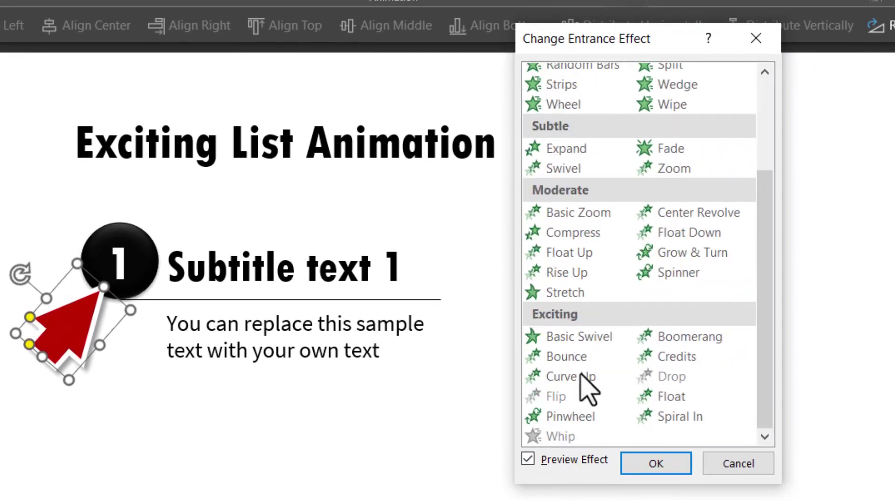
{"action": "left_click", "coordinate": [578, 376]}
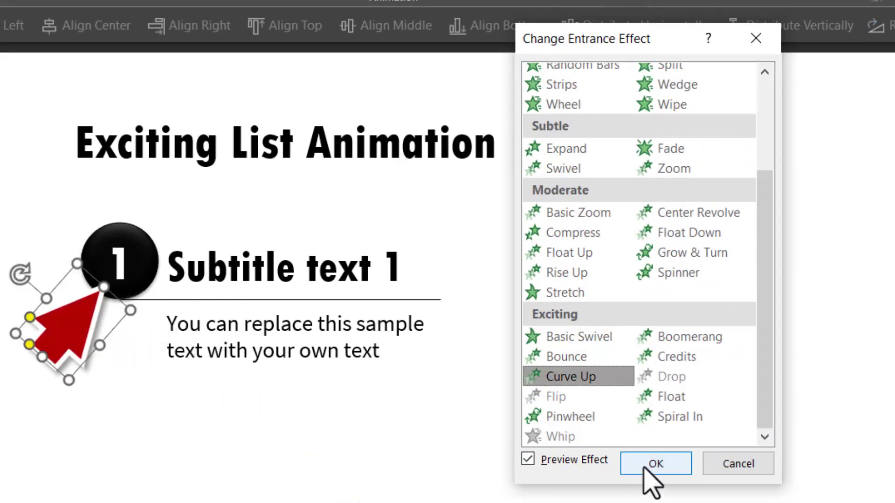
{"action": "left_click", "coordinate": [646, 468]}
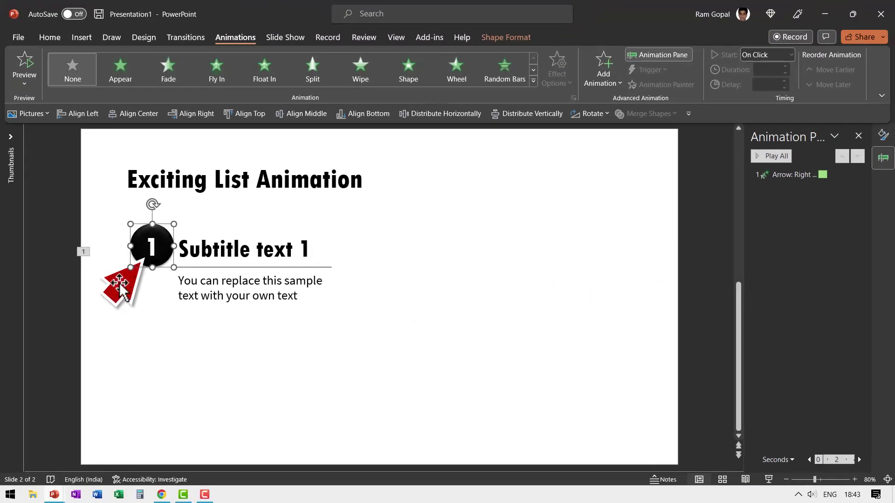
Step: Give the numbered circle a Pulse emphasis starting After Previous
{"action": "left_click", "coordinate": [530, 80]}
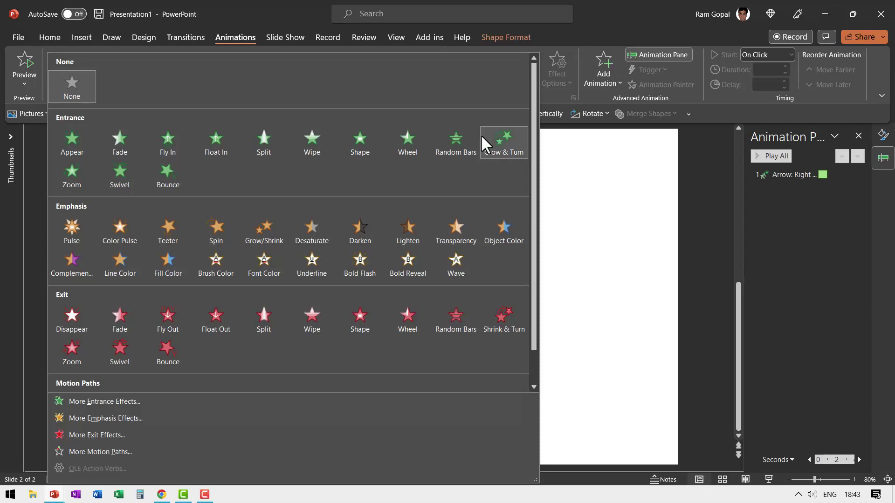
{"action": "left_click", "coordinate": [73, 228]}
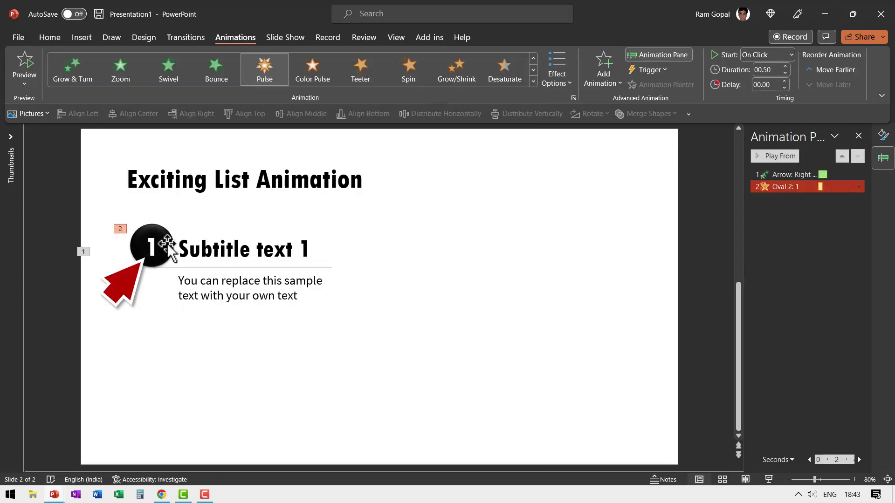
{"action": "left_click", "coordinate": [750, 54]}
{"action": "left_click", "coordinate": [747, 98]}
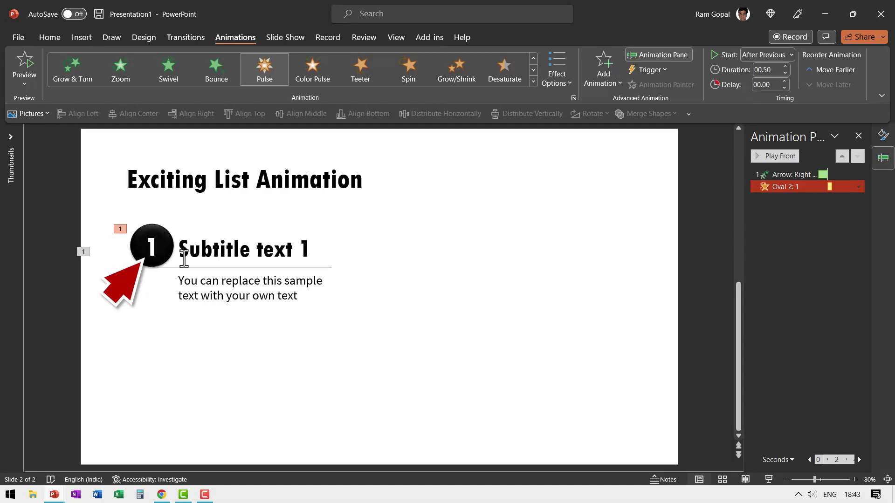
Step: Give the subtitle box a Wave emphasis starting After Previous
{"action": "left_click", "coordinate": [230, 258]}
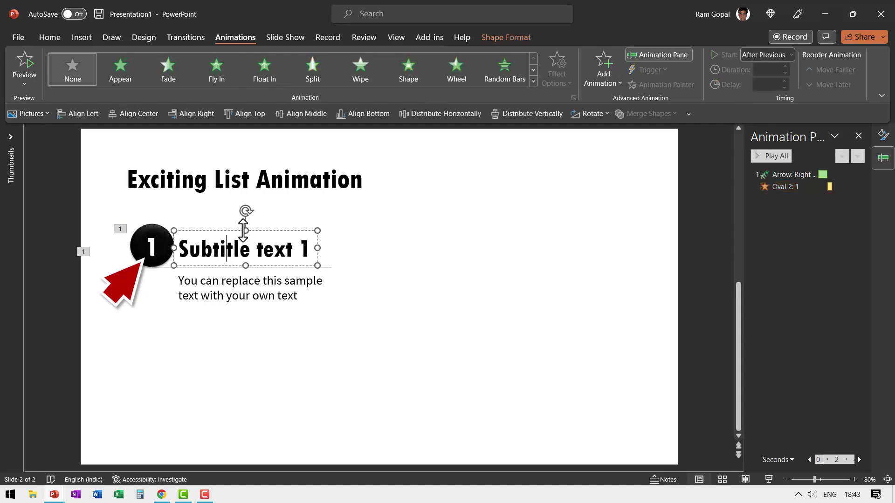
{"action": "left_click", "coordinate": [233, 231]}
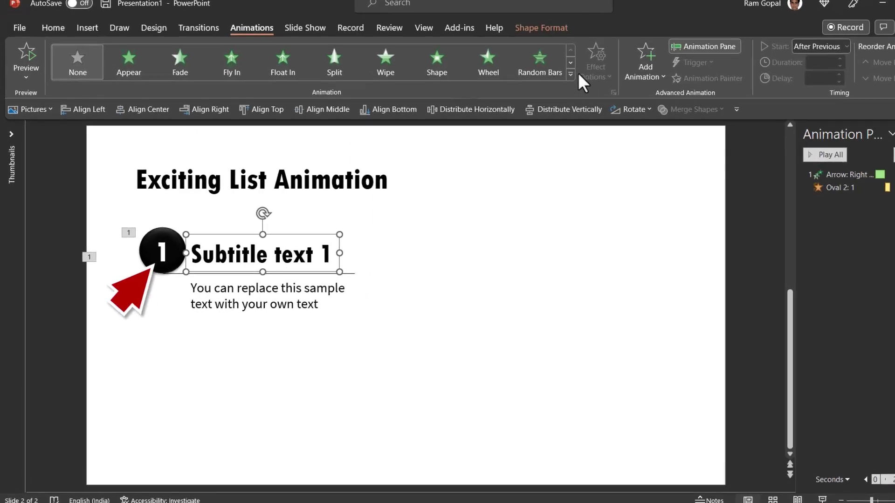
{"action": "left_click", "coordinate": [533, 80]}
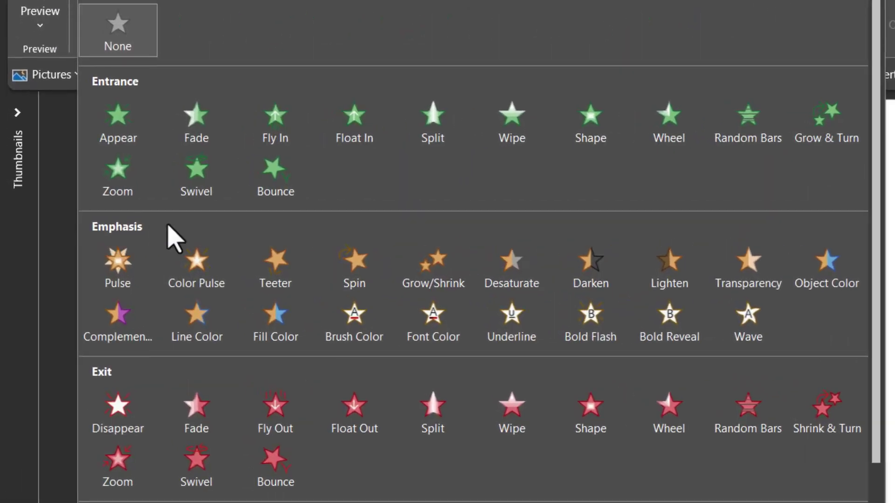
{"action": "left_click", "coordinate": [761, 332]}
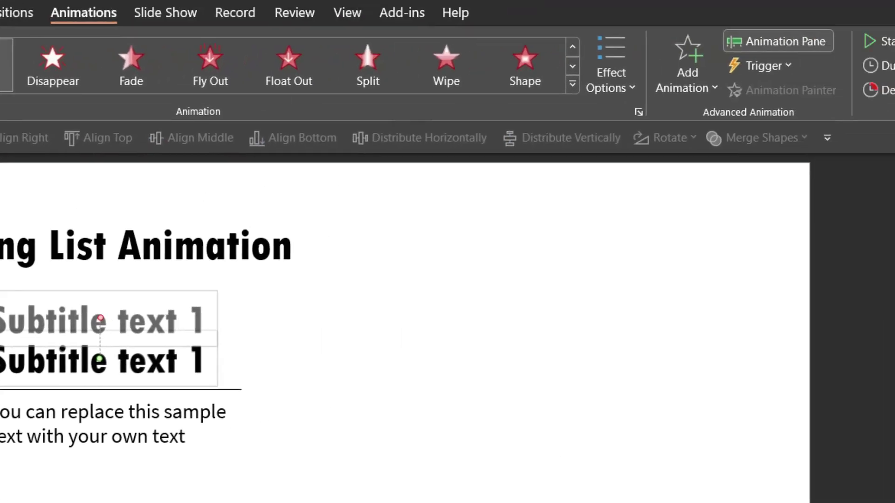
{"action": "left_click", "coordinate": [745, 90]}
{"action": "left_click", "coordinate": [724, 160]}
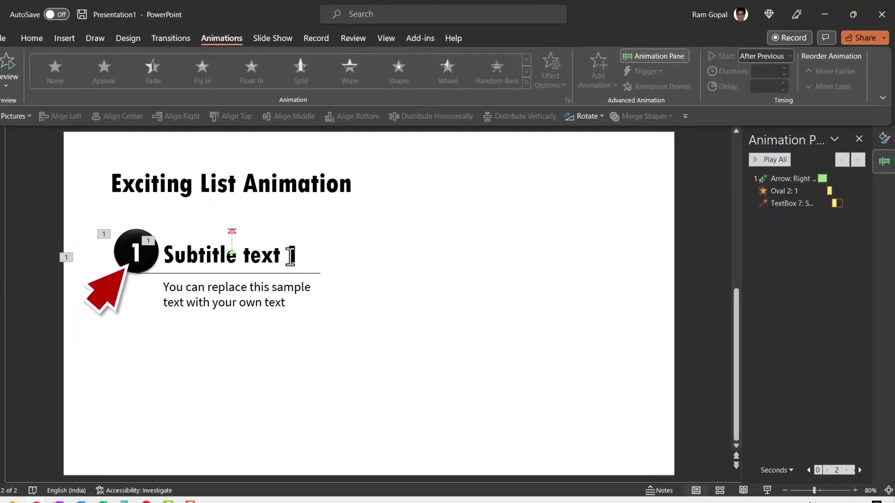
{"action": "left_click", "coordinate": [308, 286]}
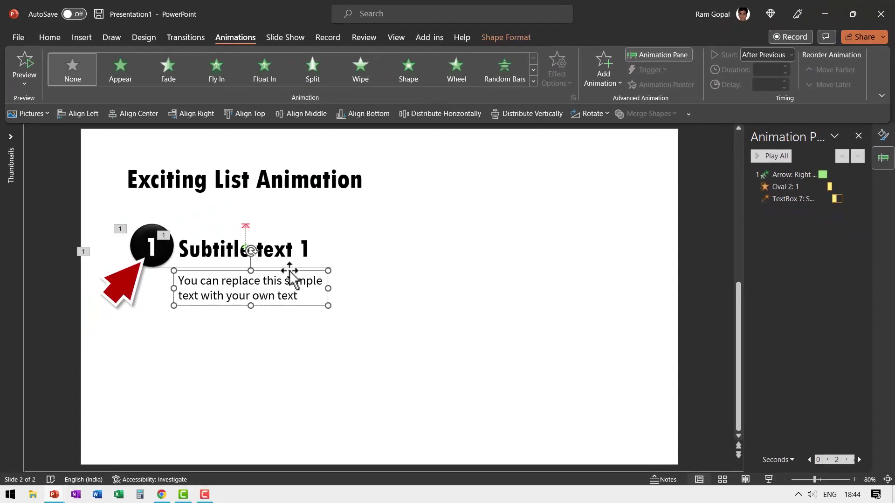
Step: Give the description a Peek In entrance effect coming from the top
{"action": "left_click", "coordinate": [533, 81]}
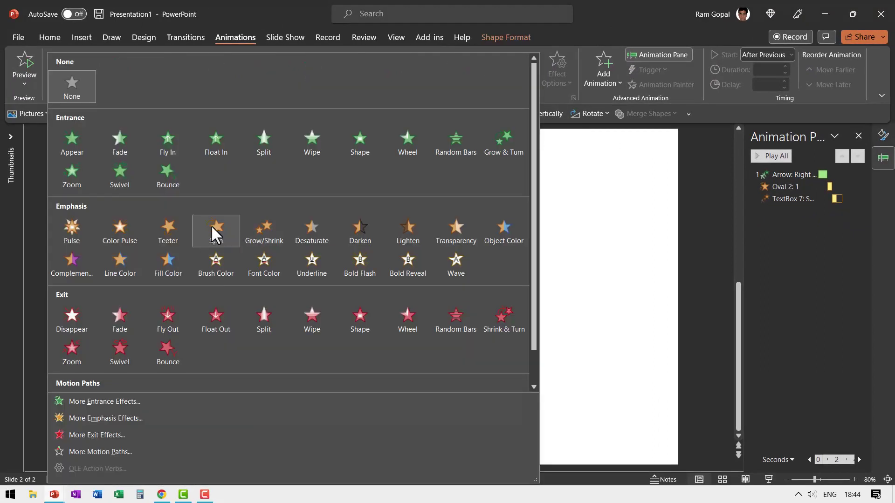
{"action": "left_click", "coordinate": [96, 401]}
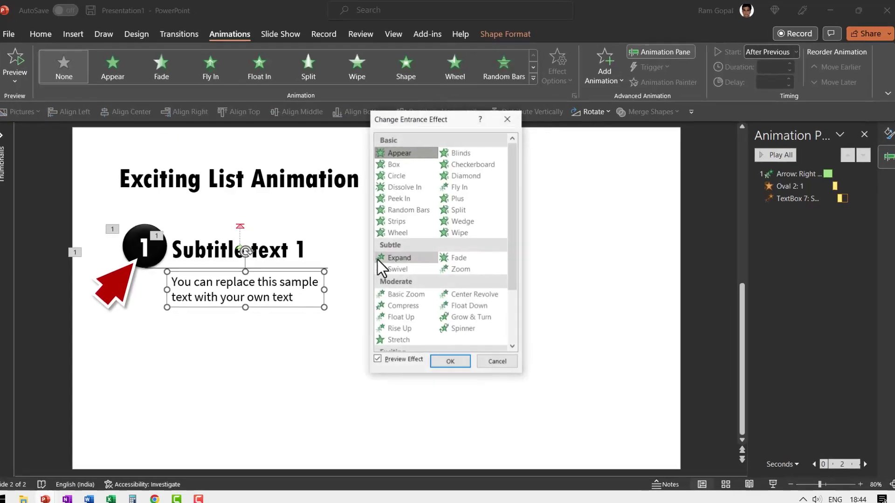
{"action": "left_click", "coordinate": [406, 198]}
{"action": "left_click", "coordinate": [369, 493]}
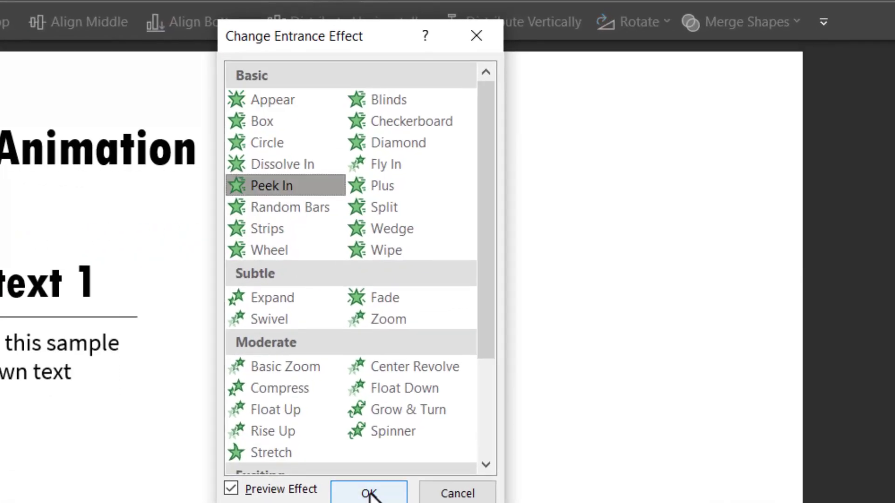
{"action": "left_click", "coordinate": [577, 77]}
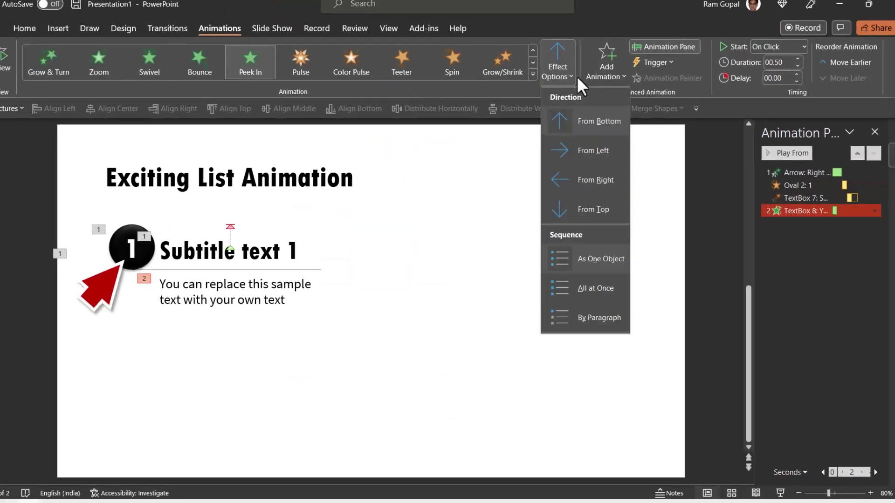
{"action": "left_click", "coordinate": [591, 209]}
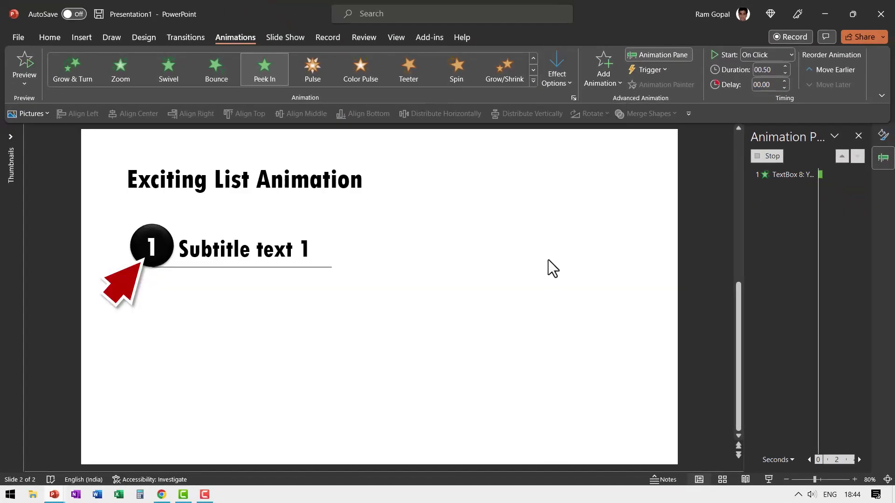
Step: Send the description box to back and set its animation to start With Previous
{"action": "left_click", "coordinate": [328, 284]}
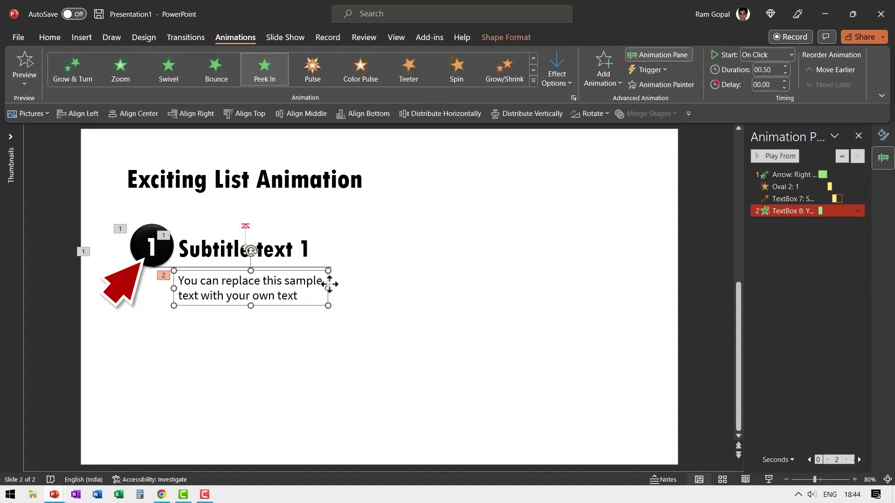
{"action": "right_click", "coordinate": [331, 289]}
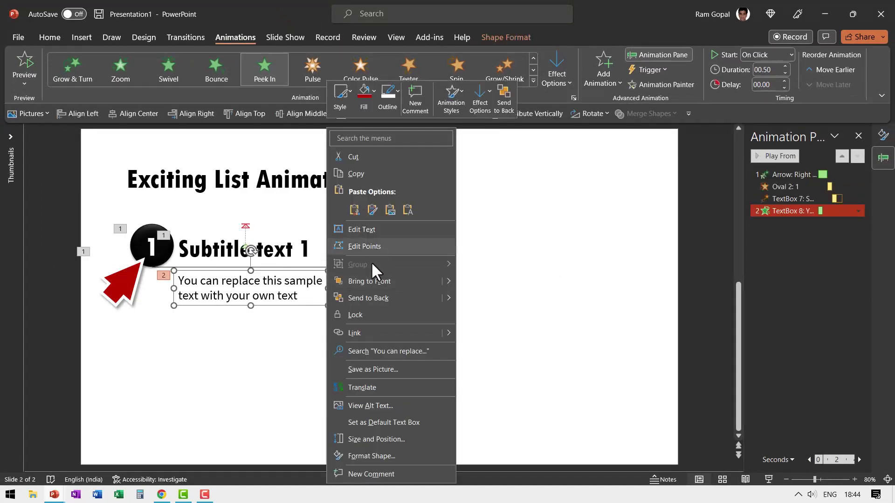
{"action": "left_click", "coordinate": [369, 297]}
{"action": "left_click", "coordinate": [762, 55]}
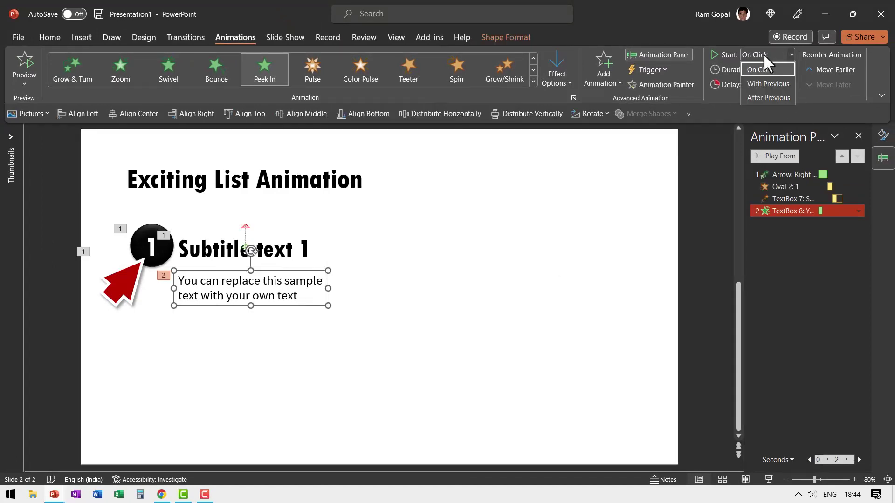
{"action": "left_click", "coordinate": [763, 85]}
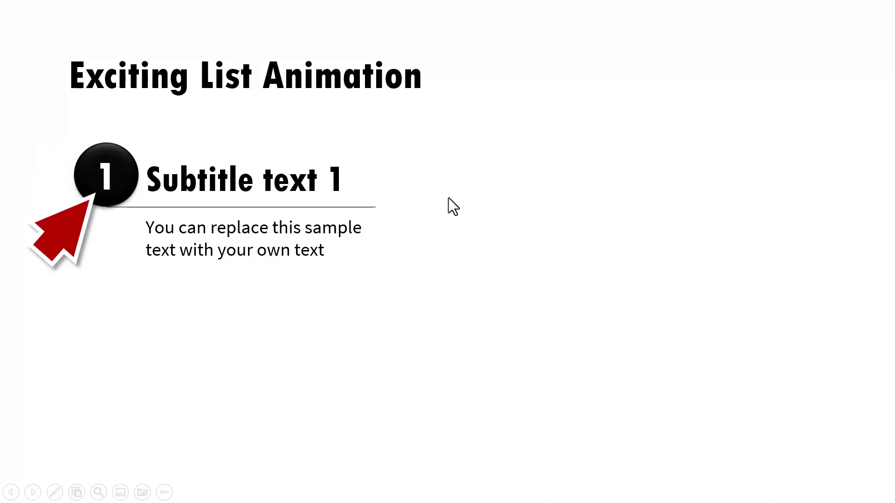
Step: End the slideshow preview and return to editing slide 2
{"action": "key", "text": "Escape"}
Step: Duplicate the first list item below itself and renumber its circle and subtitle to 2
{"action": "left_click_drag", "start_coordinate": [432, 391], "coordinate": [70, 176]}
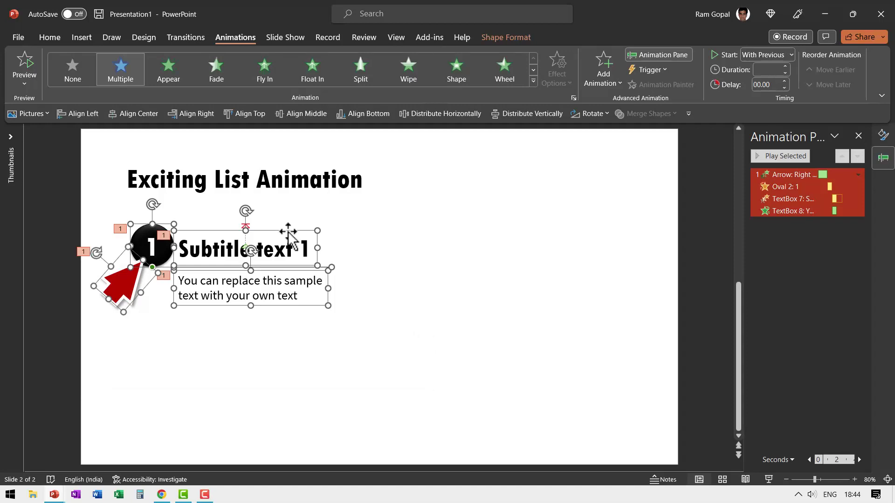
{"action": "left_click_drag", "start_coordinate": [289, 233], "coordinate": [293, 340]}
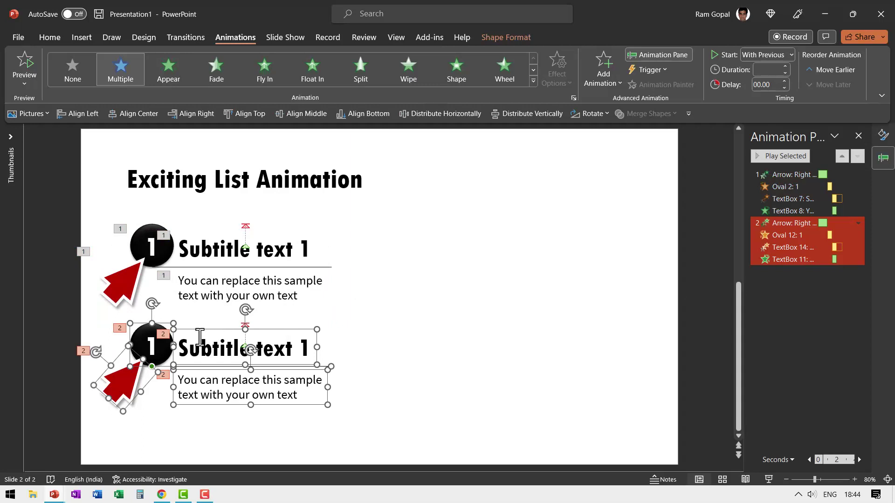
{"action": "double_click", "coordinate": [158, 347]}
{"action": "type", "text": "2"}
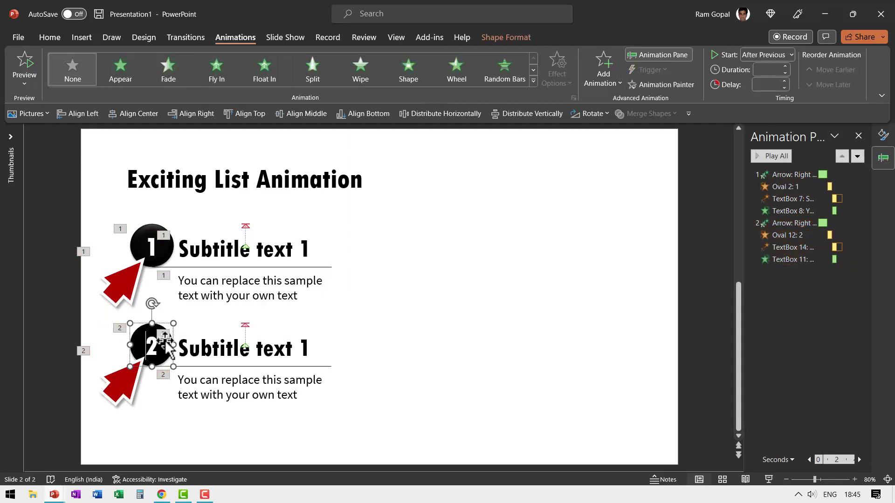
{"action": "double_click", "coordinate": [305, 347]}
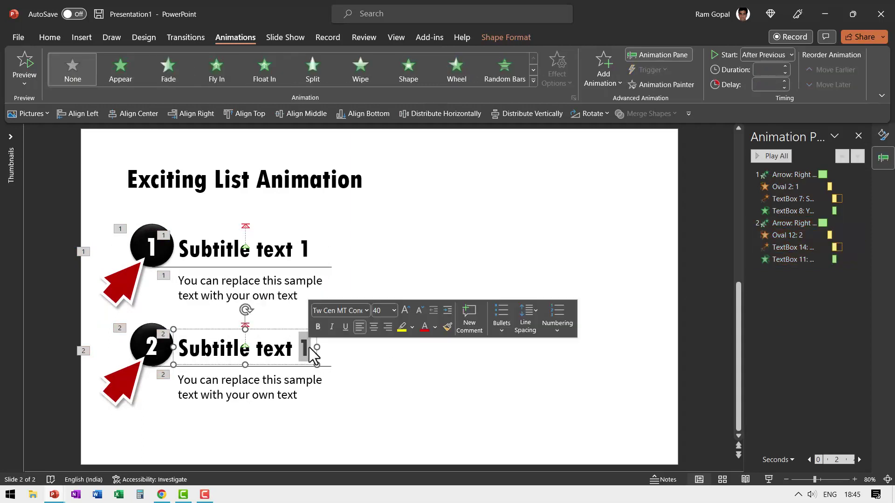
{"action": "type", "text": "2"}
{"action": "left_click", "coordinate": [393, 446]}
{"action": "left_click_drag", "start_coordinate": [393, 446], "coordinate": [41, 186]}
Step: Duplicate the two list items to the right and renumber the copies' circles and subtitles to 3 and 4
{"action": "left_click_drag", "start_coordinate": [296, 230], "coordinate": [537, 231]}
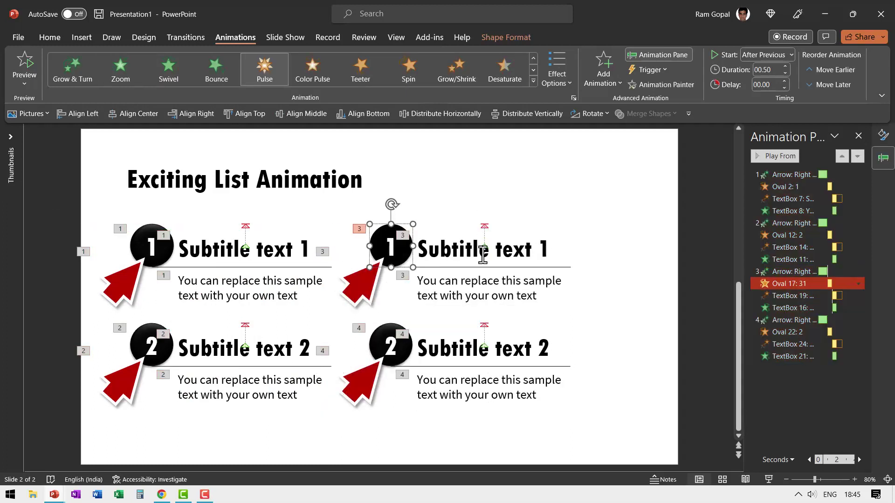
{"action": "key", "text": "F2"}
{"action": "key", "text": "BackSpace"}
{"action": "type", "text": "3"}
{"action": "double_click", "coordinate": [543, 250]}
{"action": "type", "text": "3"}
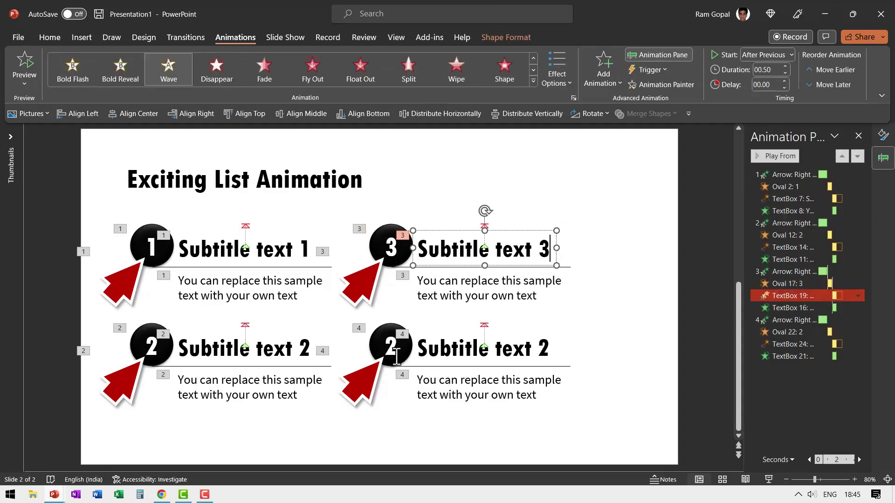
{"action": "double_click", "coordinate": [392, 347]}
{"action": "type", "text": "4"}
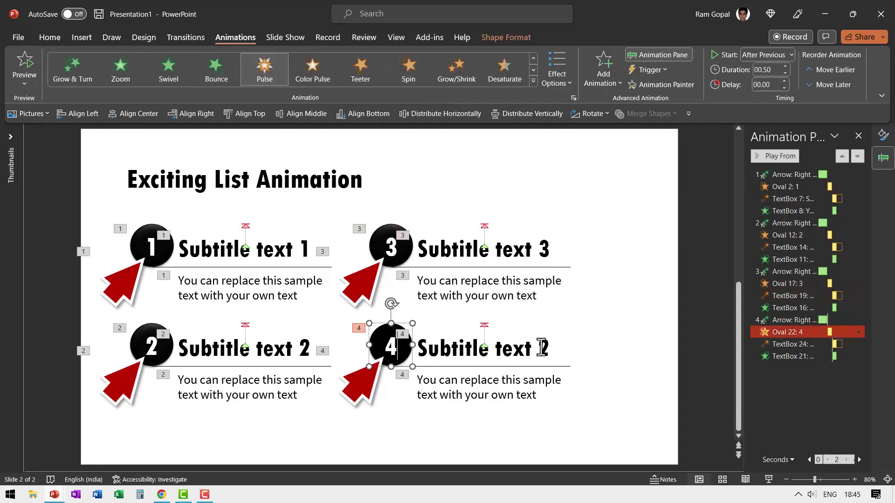
{"action": "double_click", "coordinate": [542, 347]}
{"action": "type", "text": "4"}
Step: Select all four list items and shift them right toward the slide centre
{"action": "left_click", "coordinate": [642, 452]}
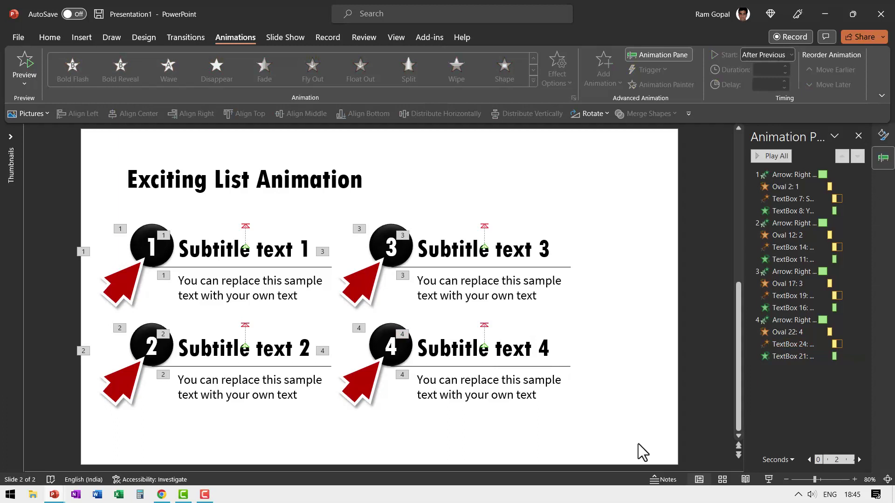
{"action": "left_click_drag", "start_coordinate": [637, 445], "coordinate": [7, 192]}
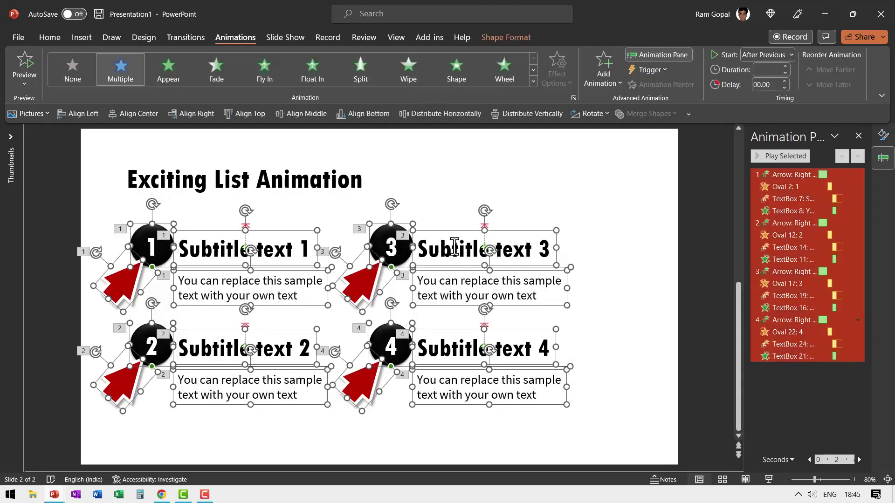
{"action": "left_click_drag", "start_coordinate": [457, 230], "coordinate": [485, 223]}
Step: Drop the four-item list in its centred position and deselect it
{"action": "left_click", "coordinate": [627, 269]}
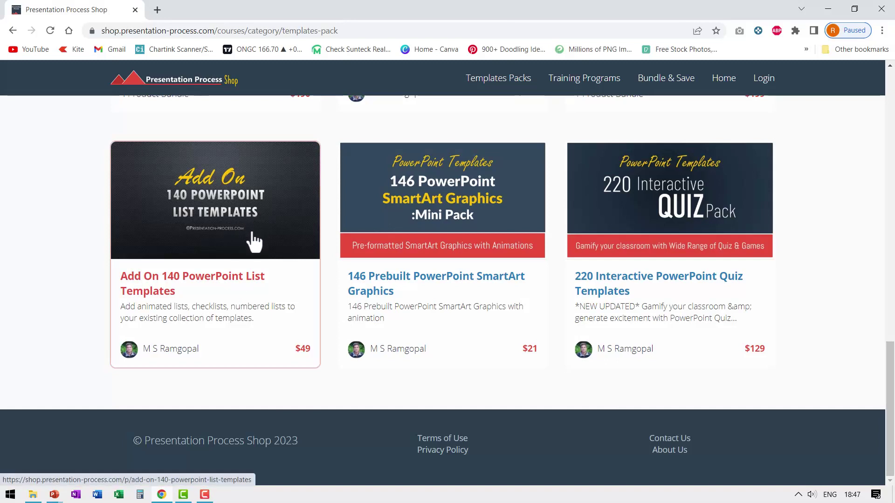
Step: Open the Add On 140 PowerPoint List Templates product and browse down to the '4 pillars' and '5 Points Revealed' previews
{"action": "left_click", "coordinate": [303, 275]}
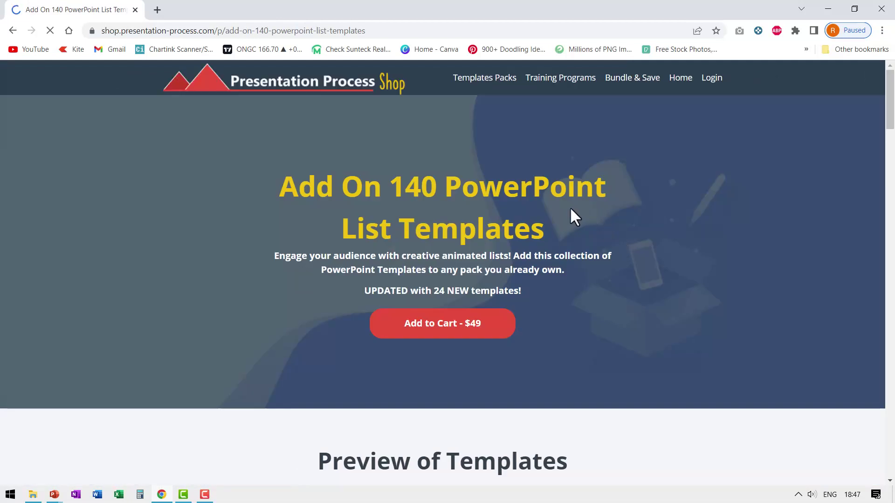
{"action": "scroll", "coordinate": [548, 308], "scroll_direction": "down", "scroll_amount": 8}
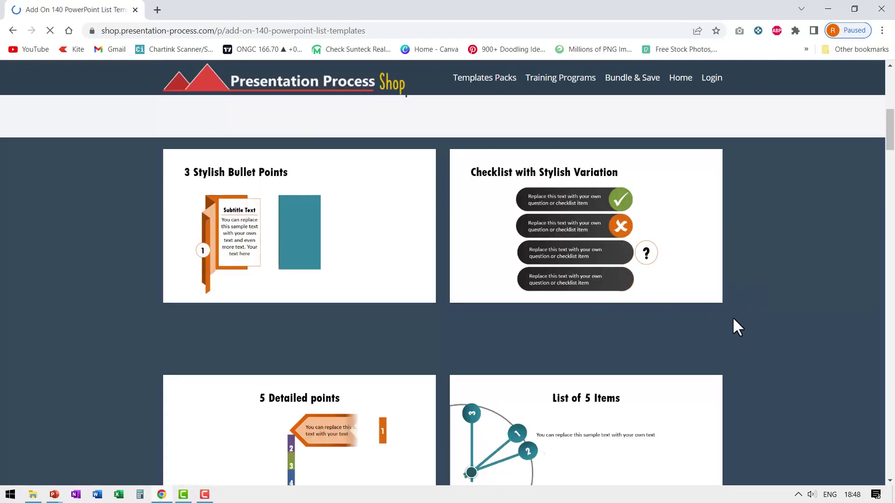
{"action": "scroll", "coordinate": [730, 319], "scroll_direction": "down", "scroll_amount": 2}
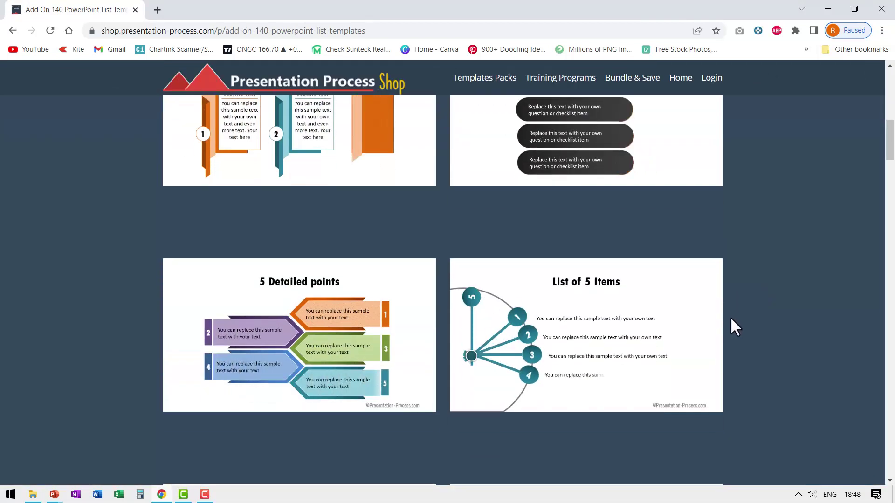
{"action": "scroll", "coordinate": [735, 326], "scroll_direction": "down", "scroll_amount": 3}
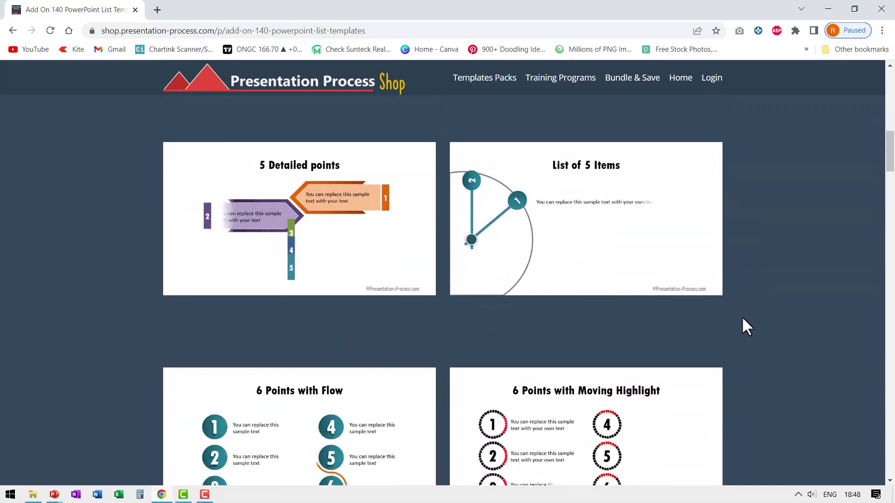
{"action": "scroll", "coordinate": [743, 314], "scroll_direction": "down", "scroll_amount": 2}
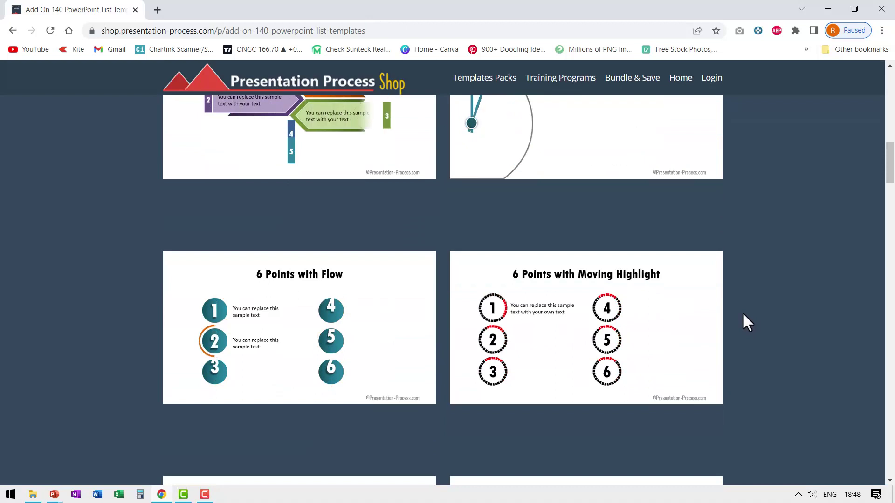
{"action": "scroll", "coordinate": [745, 320], "scroll_direction": "down", "scroll_amount": 2}
{"action": "scroll", "coordinate": [743, 311], "scroll_direction": "down", "scroll_amount": 3}
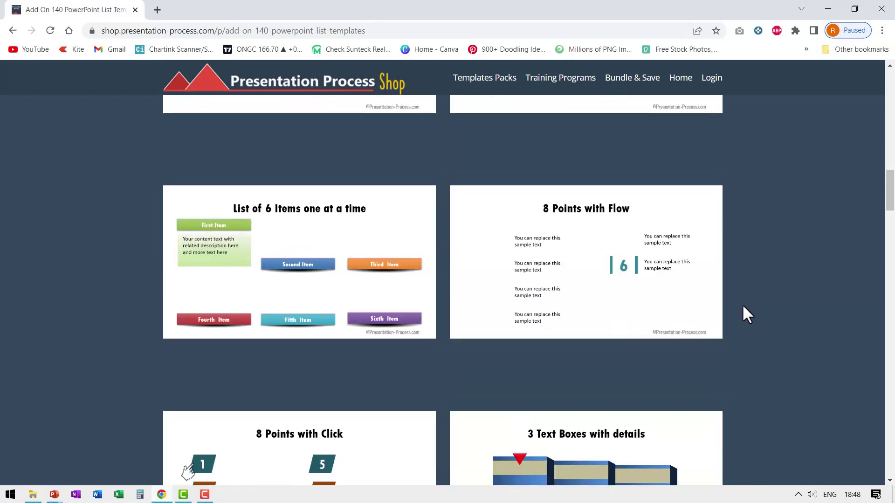
{"action": "scroll", "coordinate": [742, 308], "scroll_direction": "down", "scroll_amount": 6}
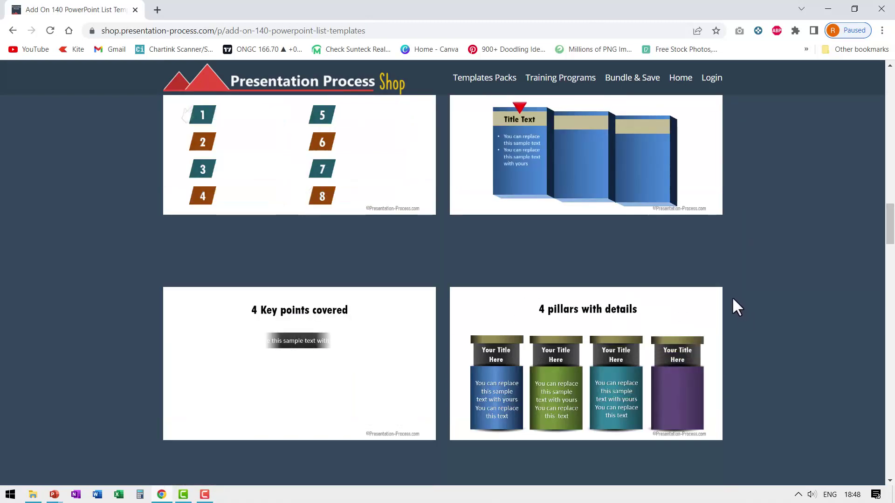
{"action": "scroll", "coordinate": [733, 301], "scroll_direction": "down", "scroll_amount": 3}
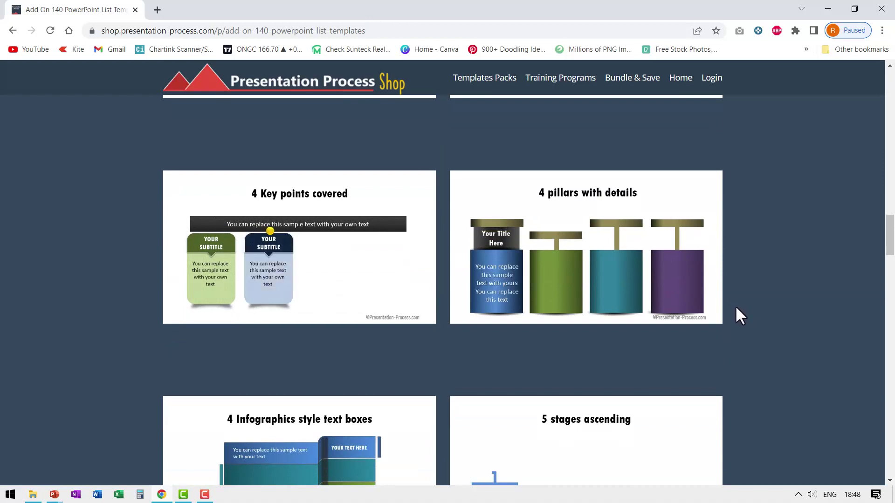
{"action": "scroll", "coordinate": [739, 317], "scroll_direction": "down", "scroll_amount": 3}
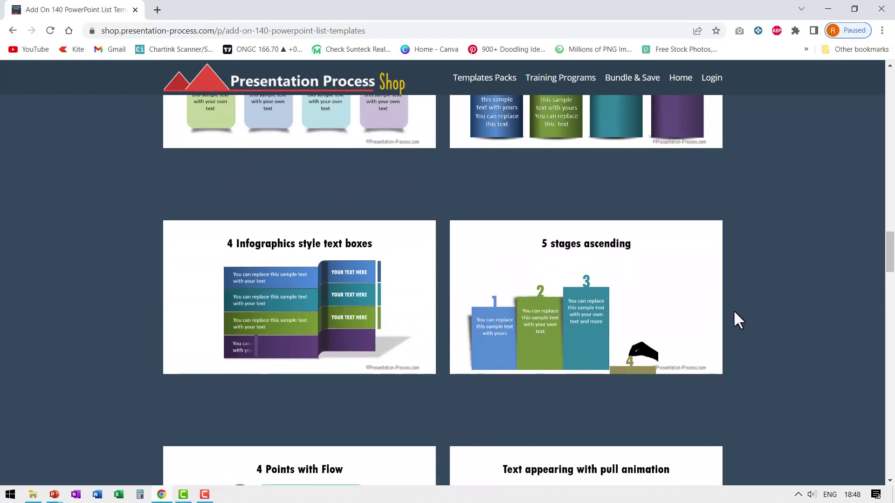
{"action": "scroll", "coordinate": [737, 318], "scroll_direction": "down", "scroll_amount": 3}
{"action": "scroll", "coordinate": [733, 313], "scroll_direction": "down", "scroll_amount": 3}
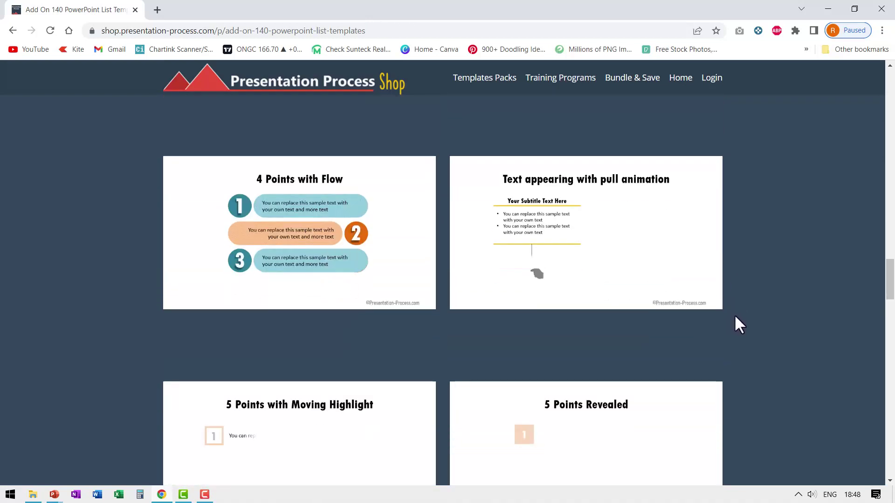
{"action": "scroll", "coordinate": [739, 316], "scroll_direction": "down", "scroll_amount": 5}
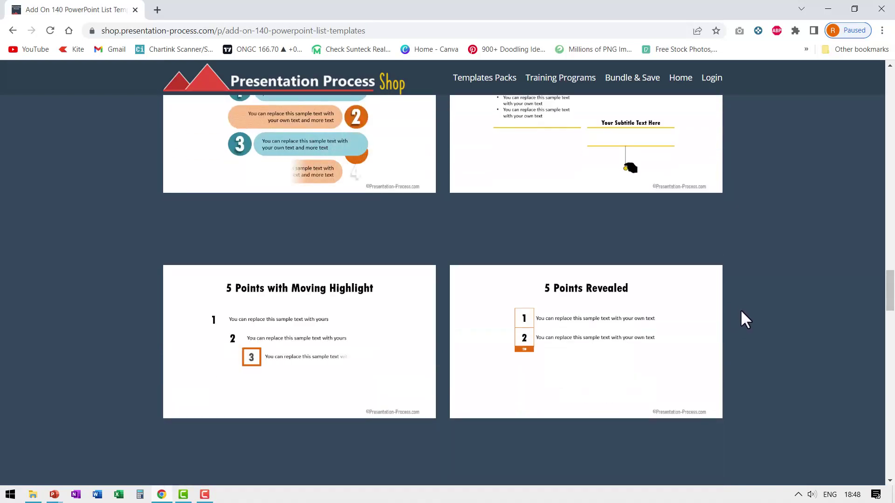